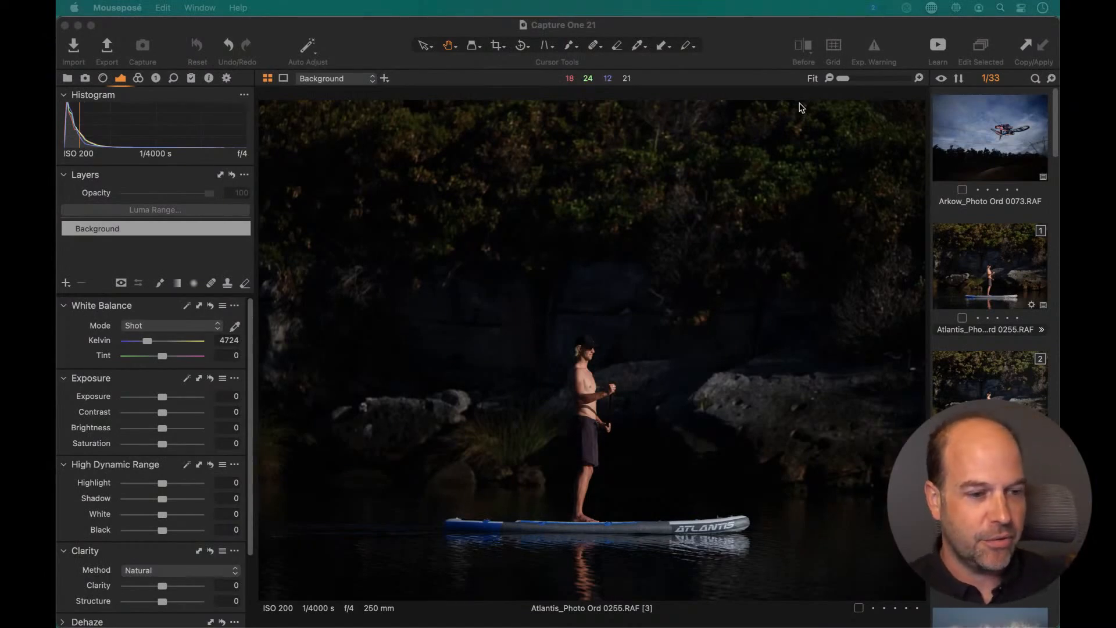
Step: Set the paddleboarder photo's Exposure to 1.42 and inspect the paddler at 100%
left_click(534, 326)
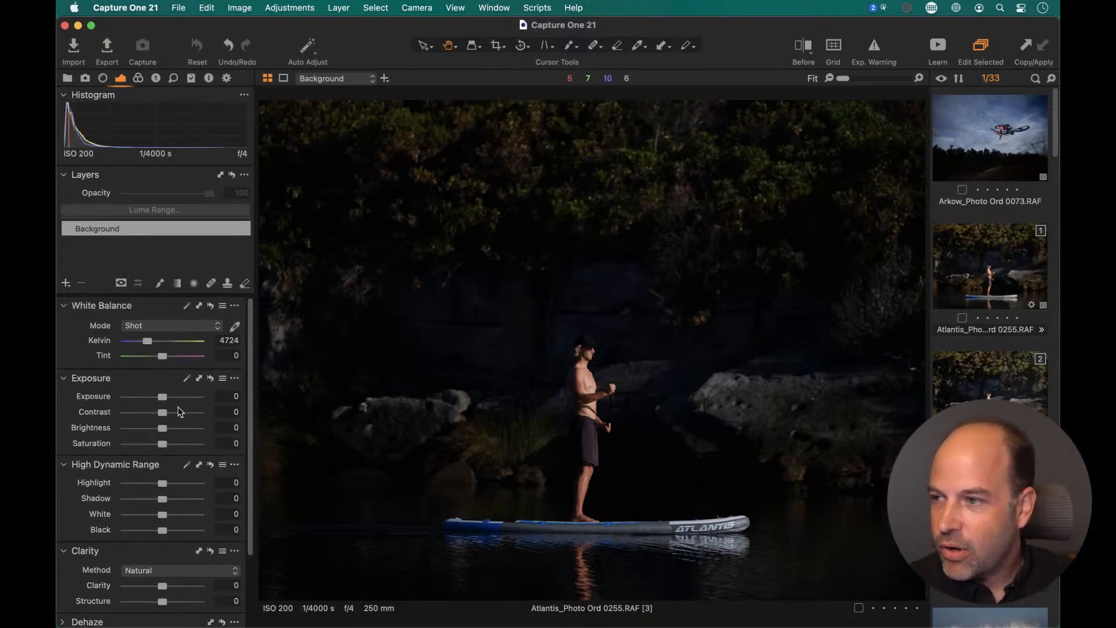
left_click_drag(166, 397, 179, 394)
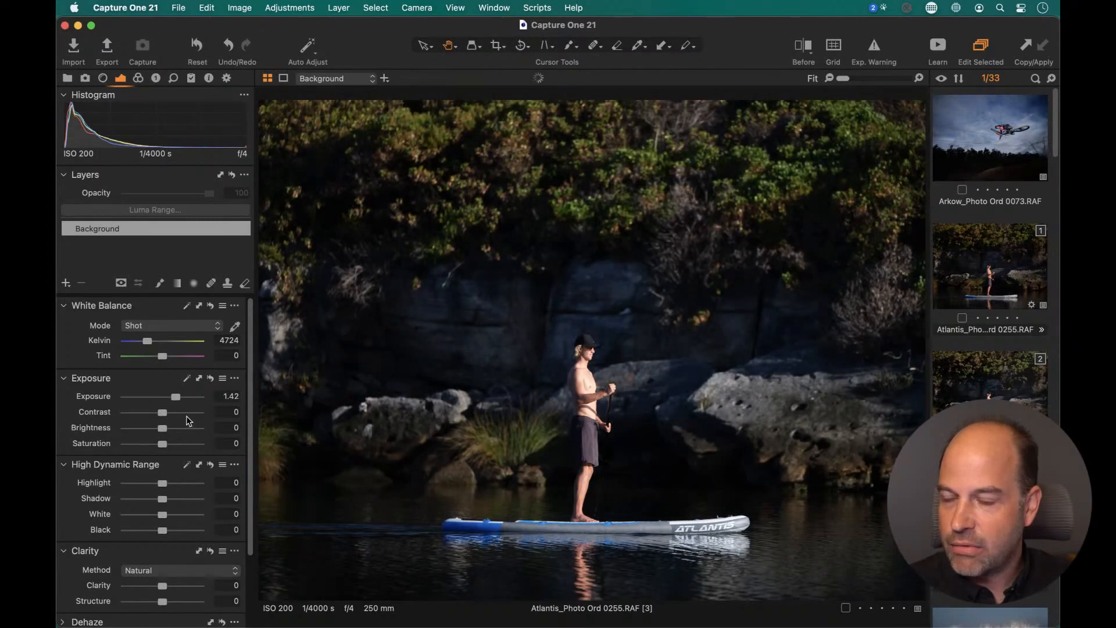
left_click(589, 392)
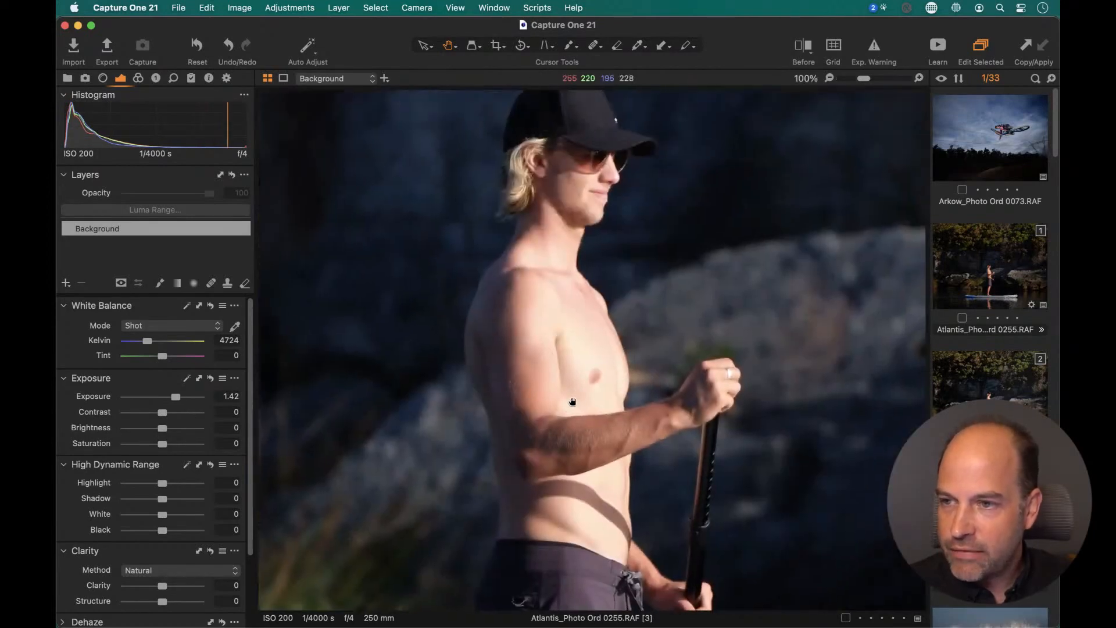
left_click(549, 352)
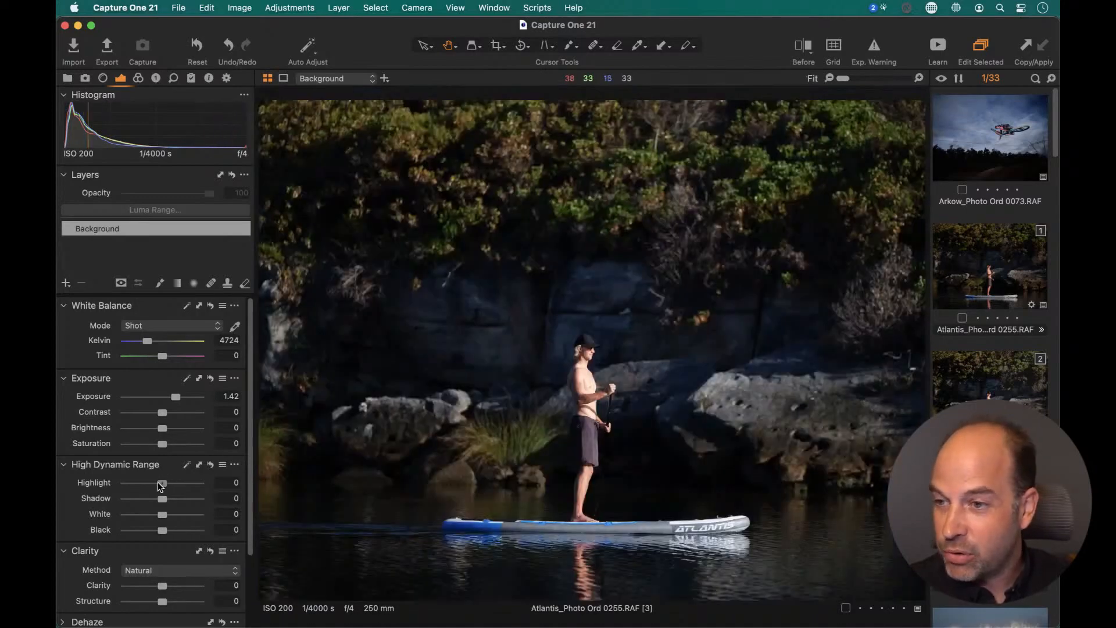
Step: Set Highlight to -28 and Contrast to 4, and hide the image browser
left_click_drag(158, 482, 151, 484)
left_click_drag(162, 413, 166, 413)
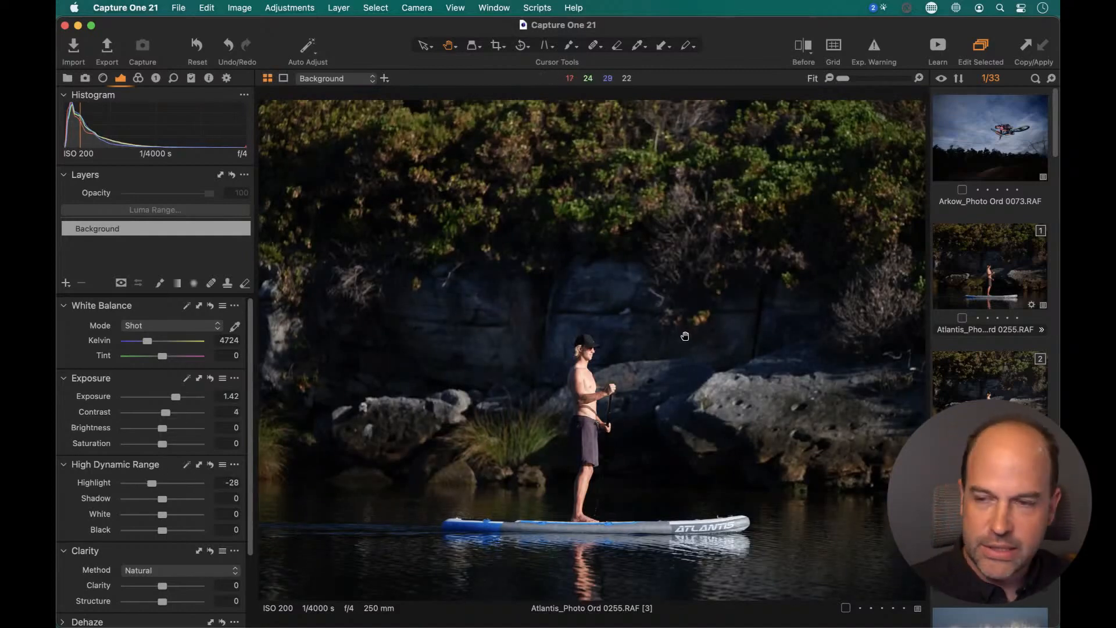
key("super+shift+b")
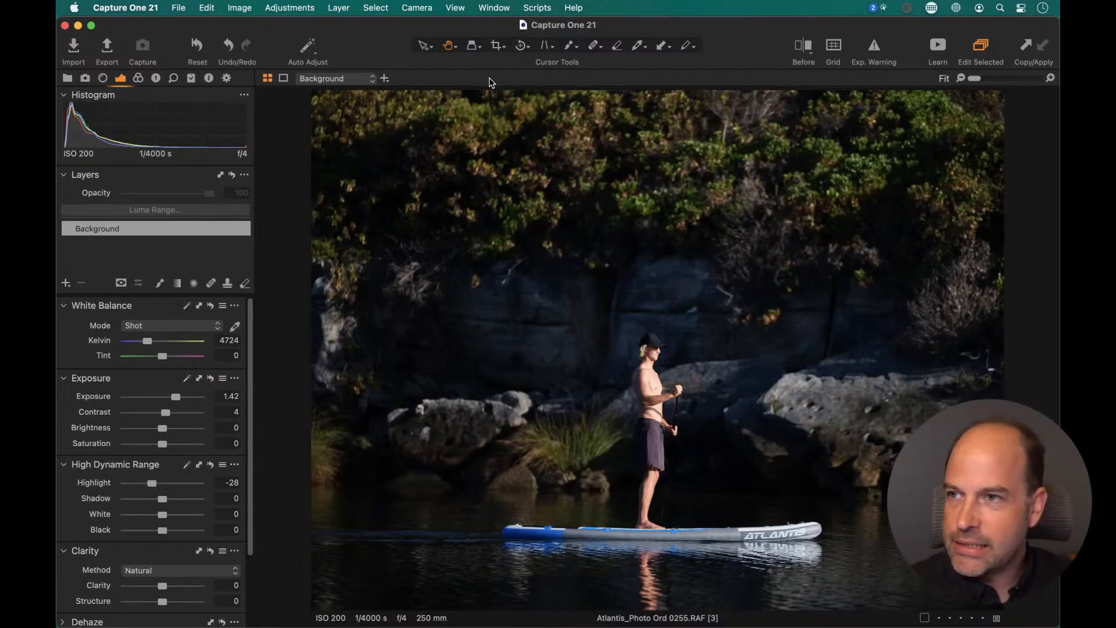
Step: Activate the Crop tool and try to adjust the crop on the paddleboarder photo
left_click(497, 46)
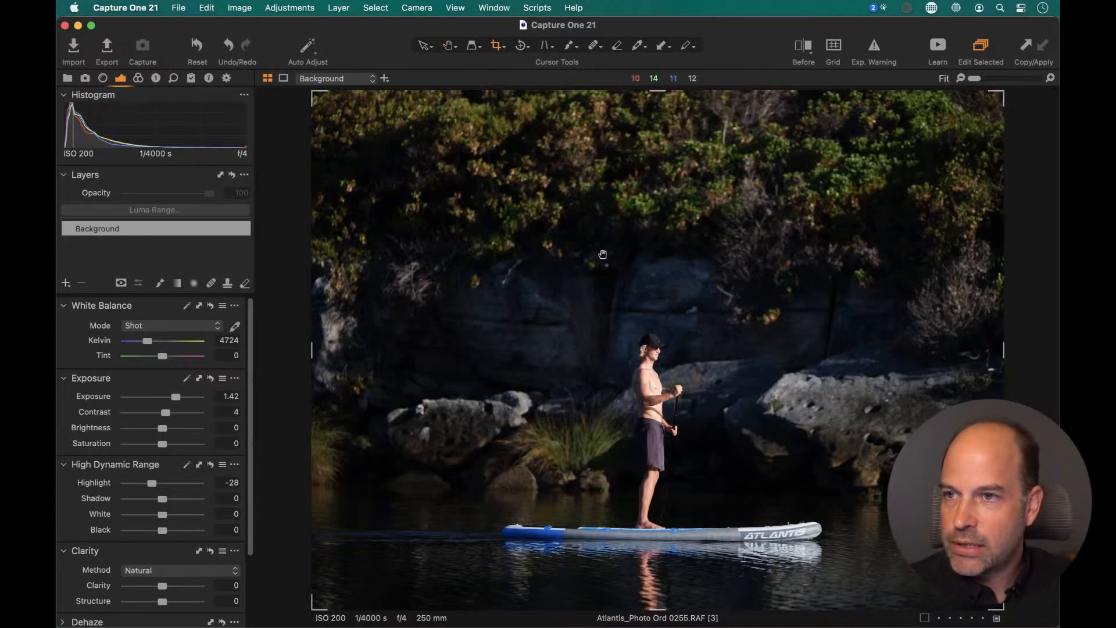
left_click(616, 279)
left_click(620, 280)
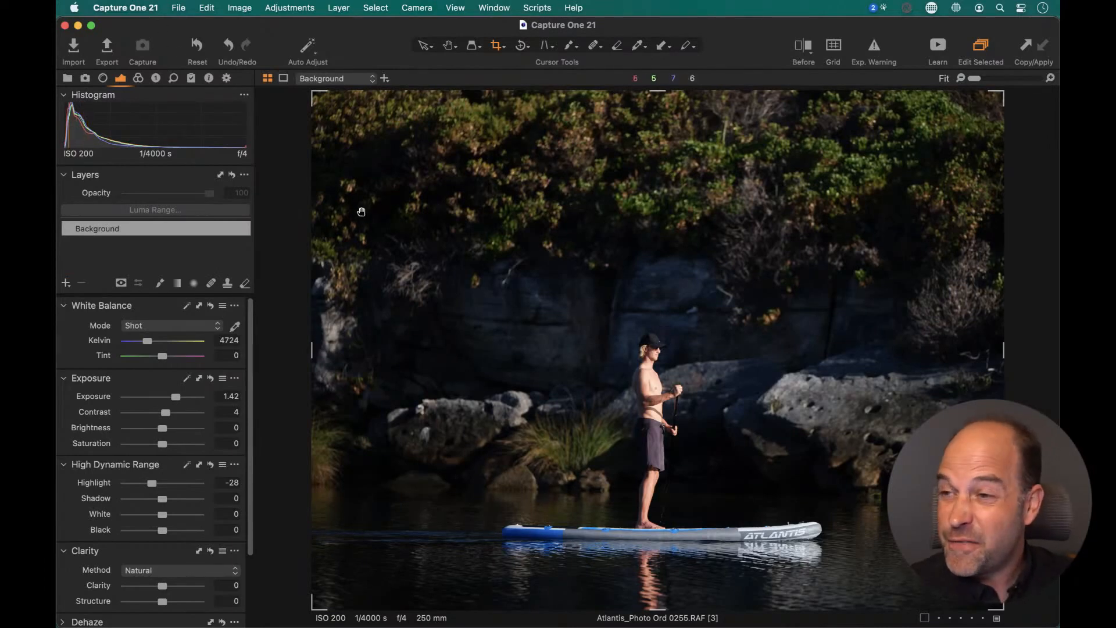
Step: Quit and relaunch Capture One, skipping the catalog backup and closing the Resource Hub
key("super+q")
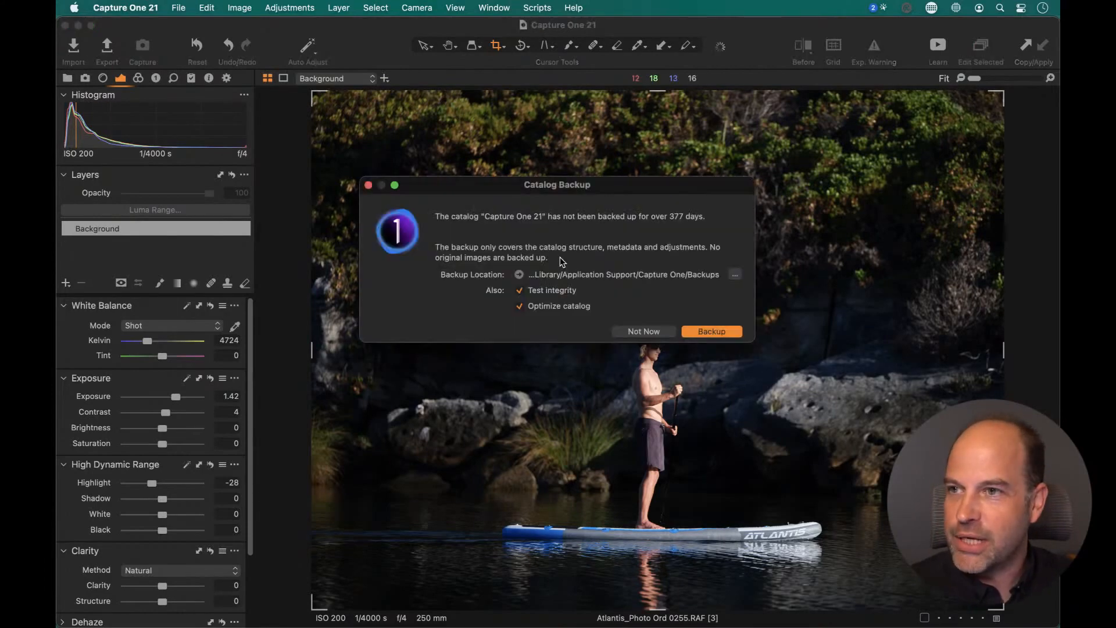
left_click(646, 342)
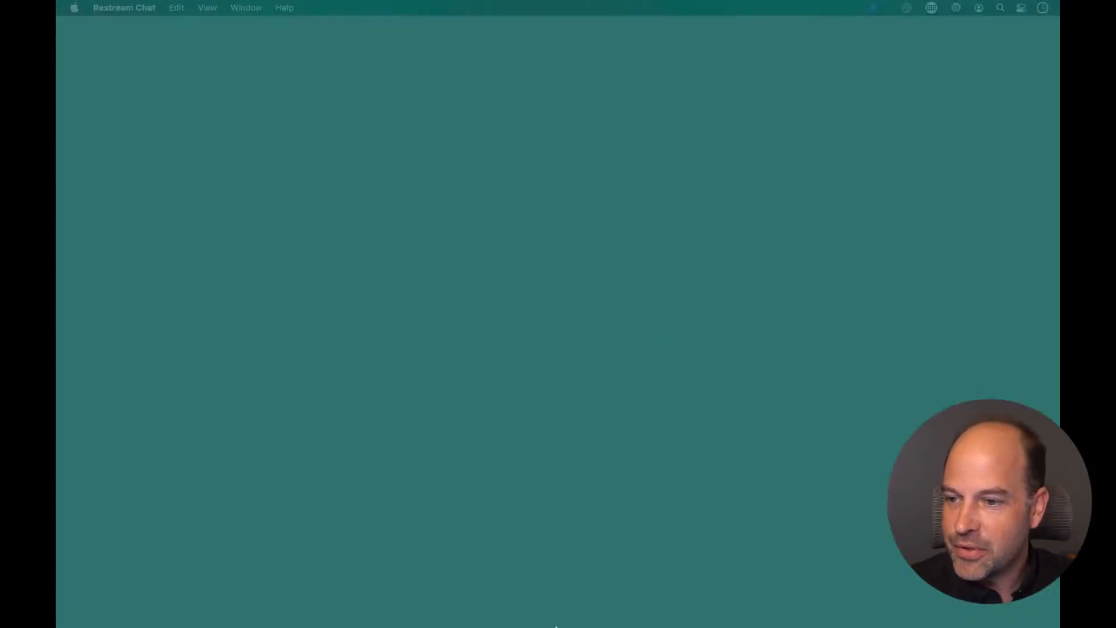
left_click(540, 605)
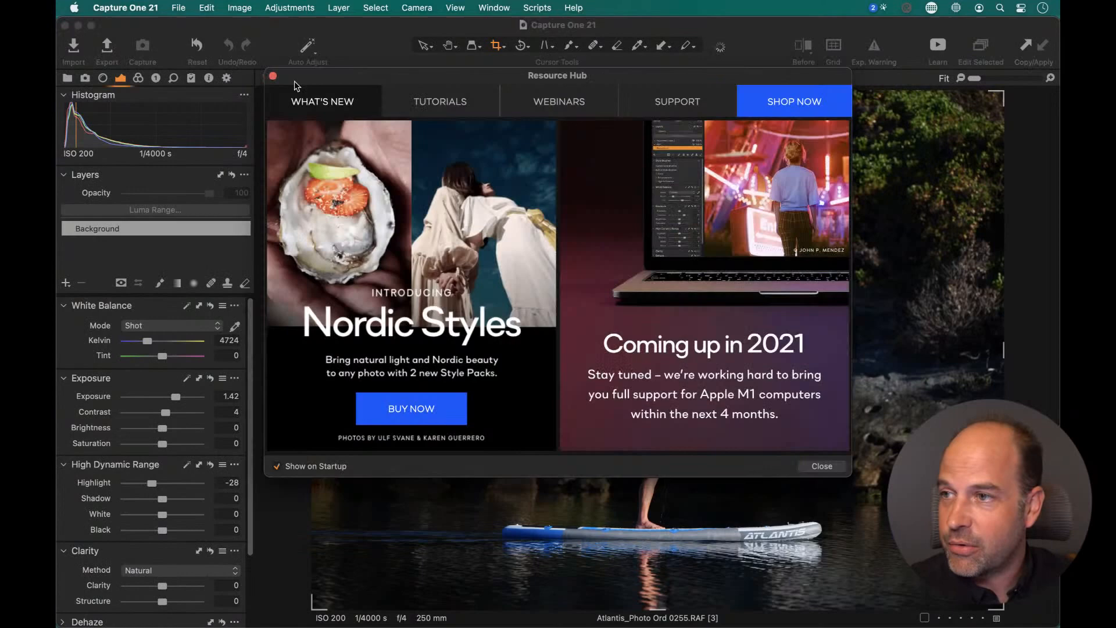
left_click(272, 74)
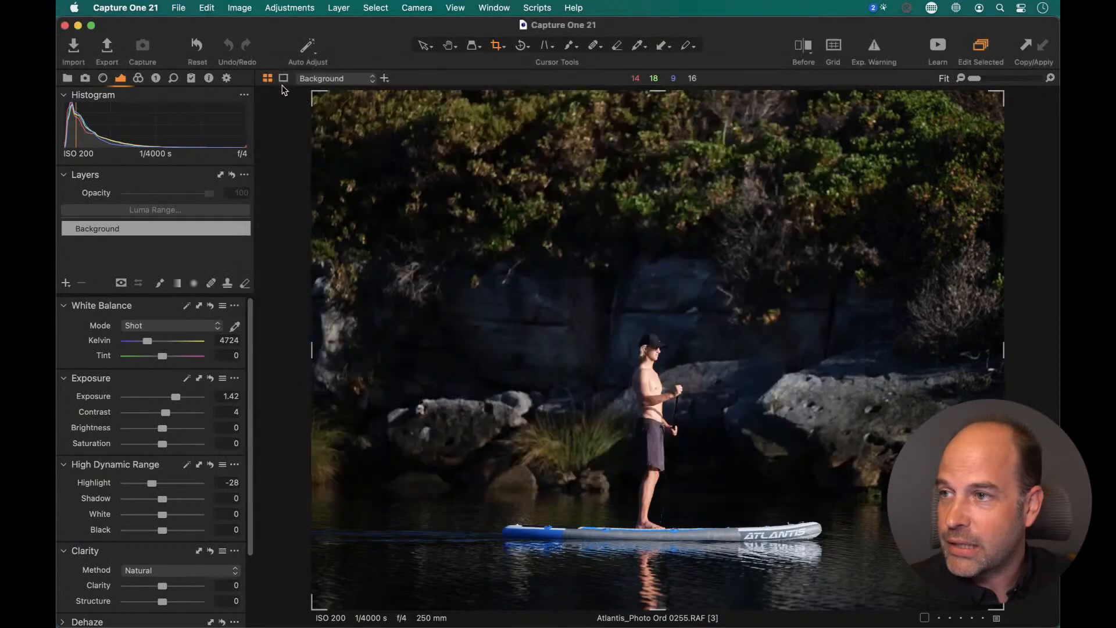
Step: Crop the photo to full width with a slightly reduced height, about 38.8 by 27.7 in, and apply the crop
left_click_drag(314, 94, 274, 118)
key("h")
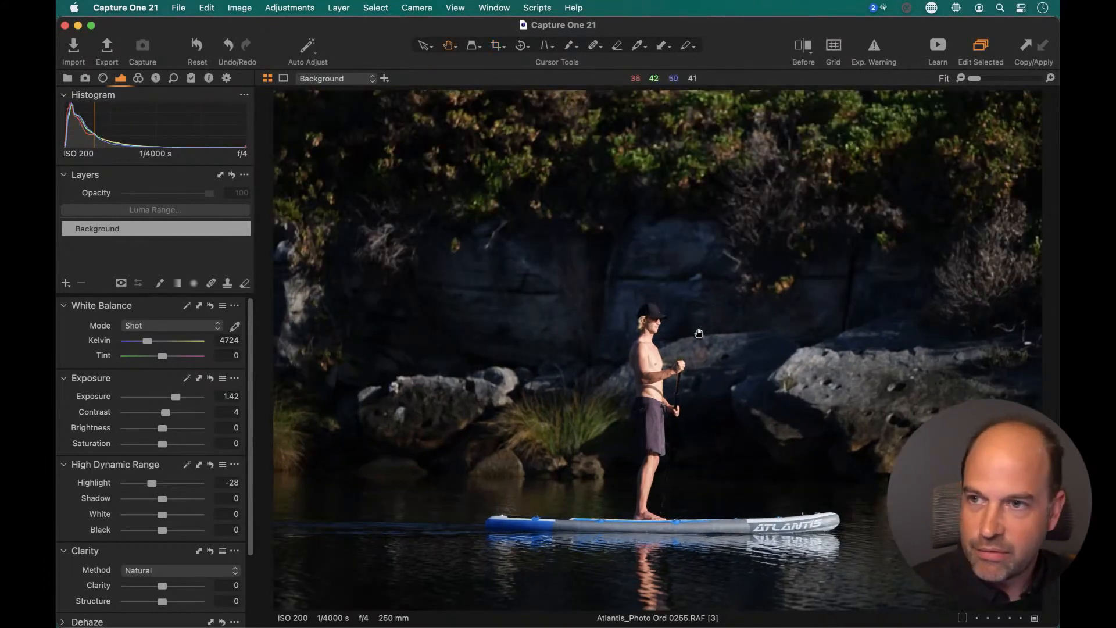
key("c")
left_click_drag(659, 124, 659, 187)
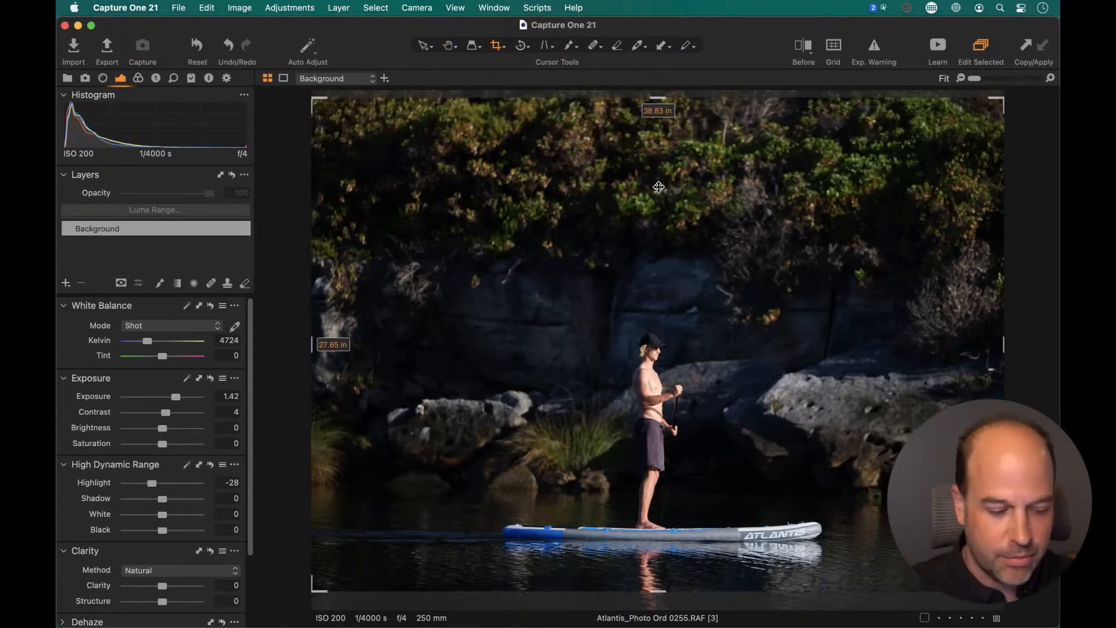
key("h")
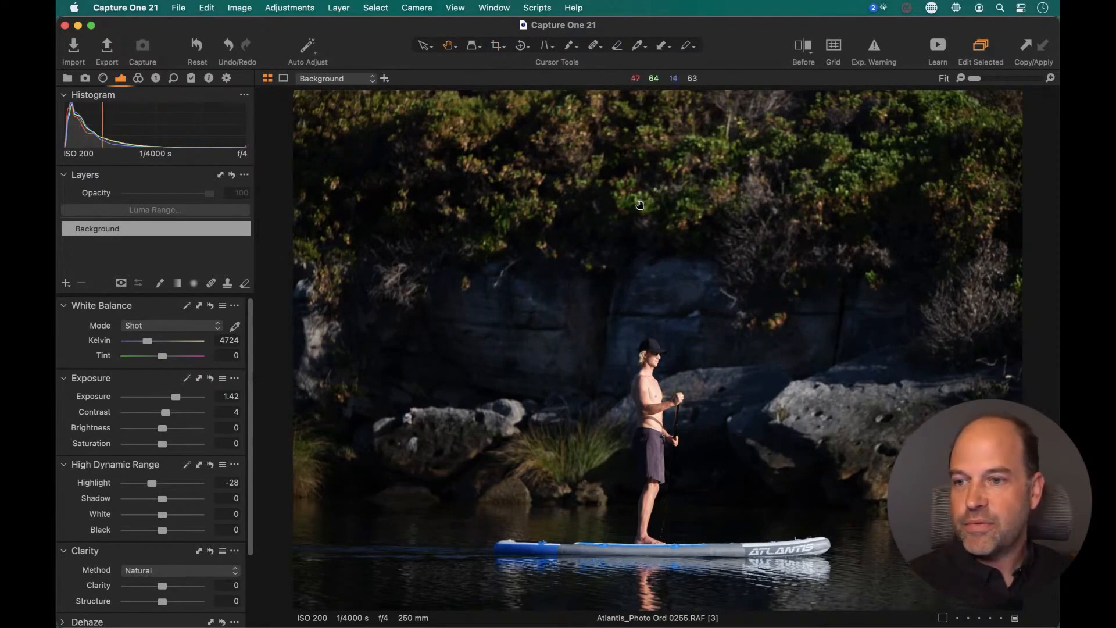
Step: Set Highlight to -42 and warm the white balance to 5472 Kelvin
left_click_drag(151, 483, 145, 483)
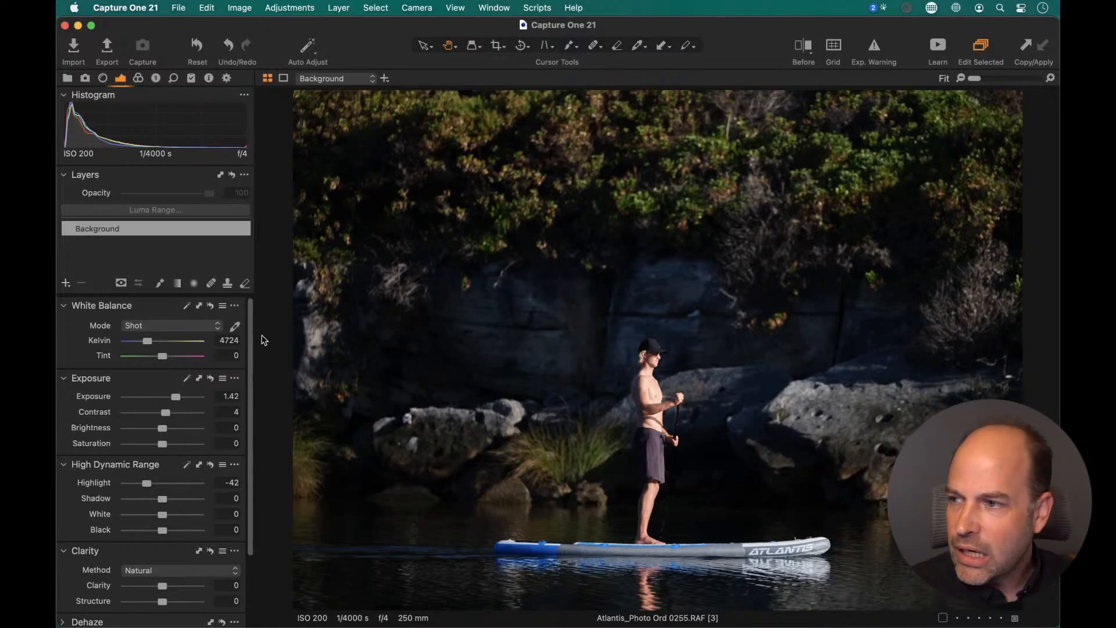
left_click_drag(147, 342, 148, 344)
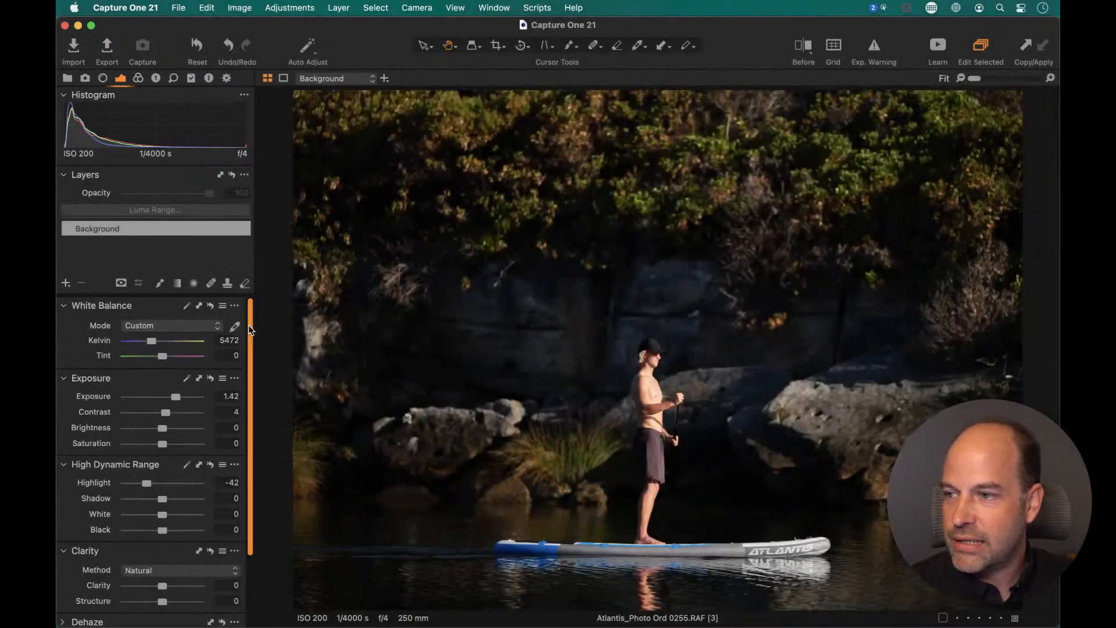
scroll(249, 325, "down", 3)
scroll(249, 326, "up", 3)
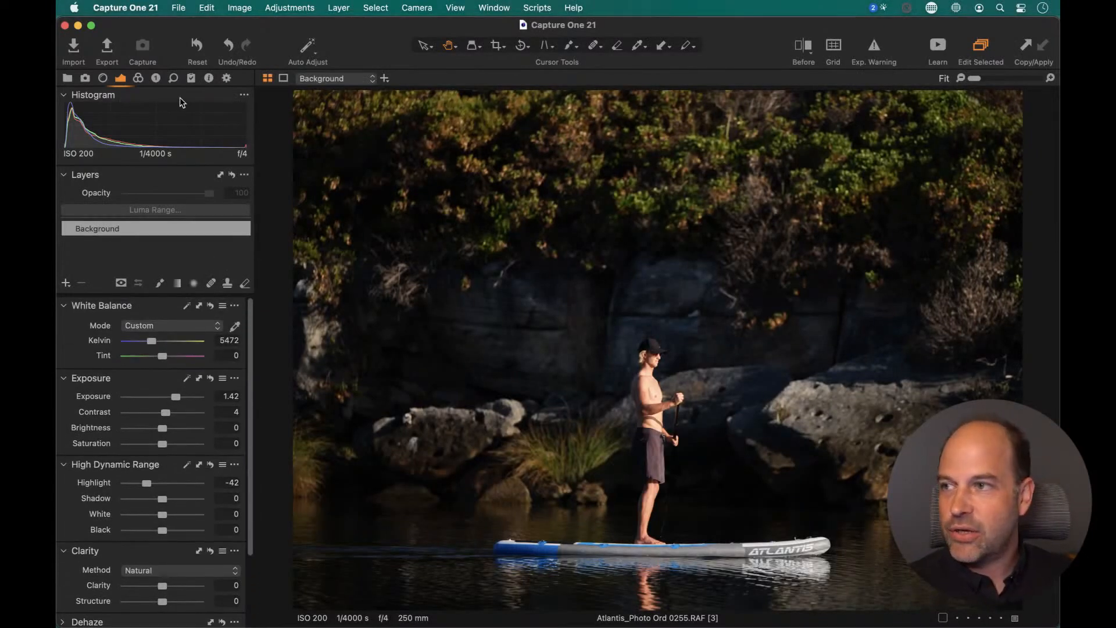
Step: Add a custom tool tab named Style B with a heart icon and widen the tool area to fit it
left_click(156, 79)
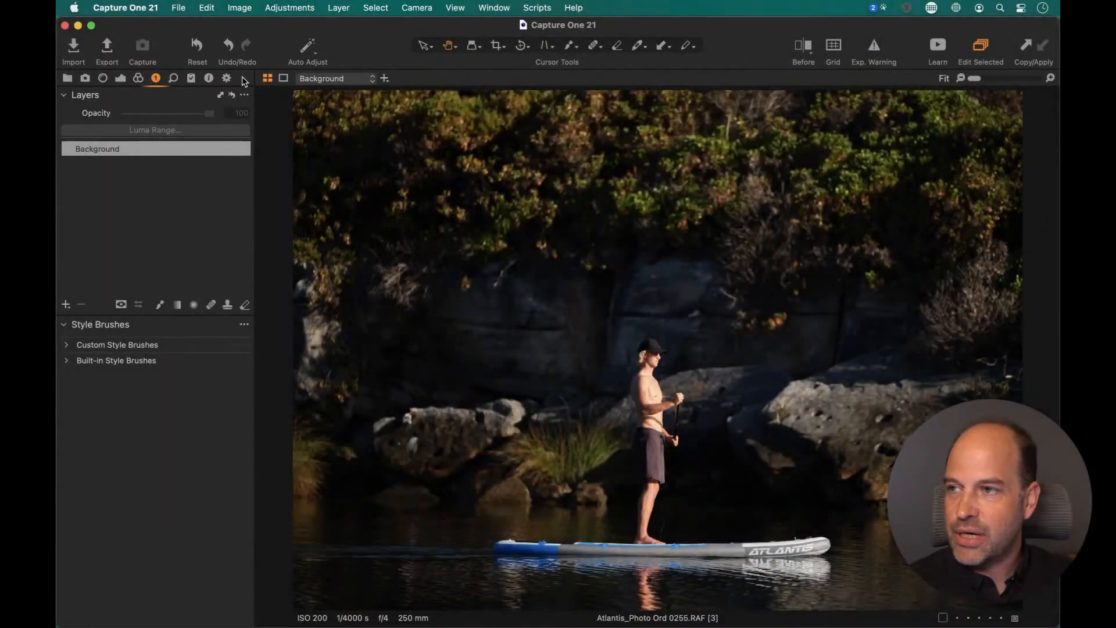
right_click(242, 76)
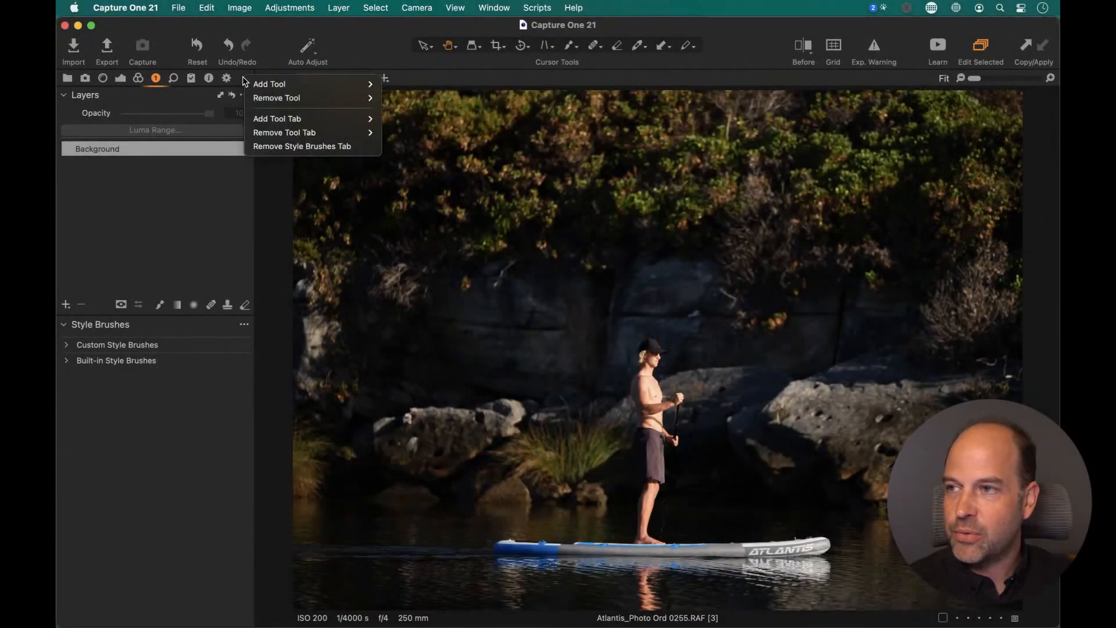
mouse_move(248, 85)
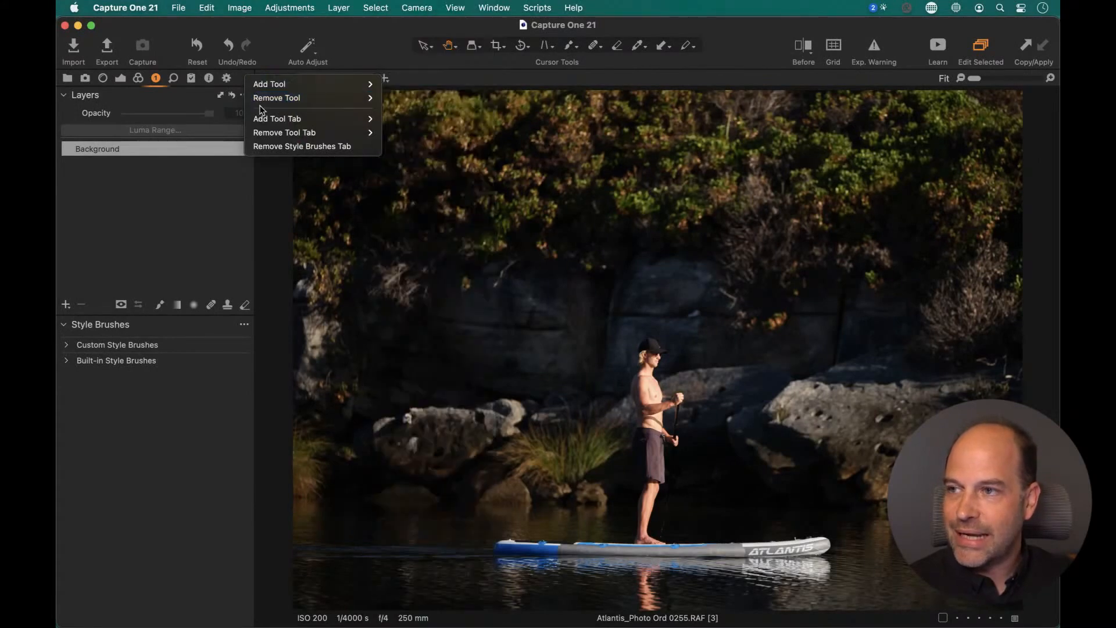
mouse_move(265, 118)
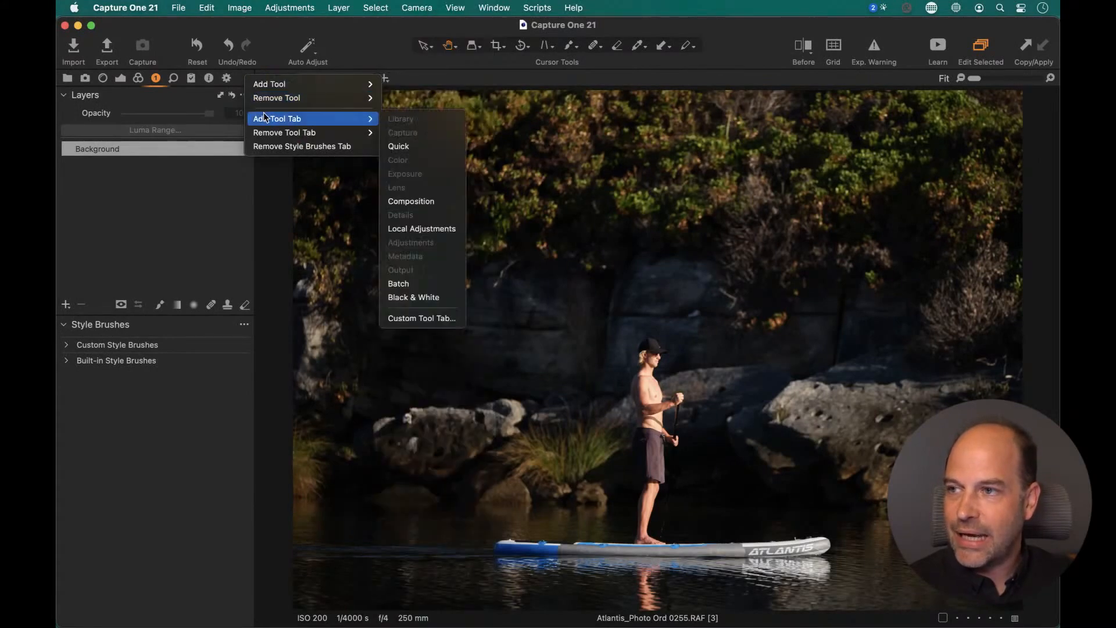
left_click(456, 318)
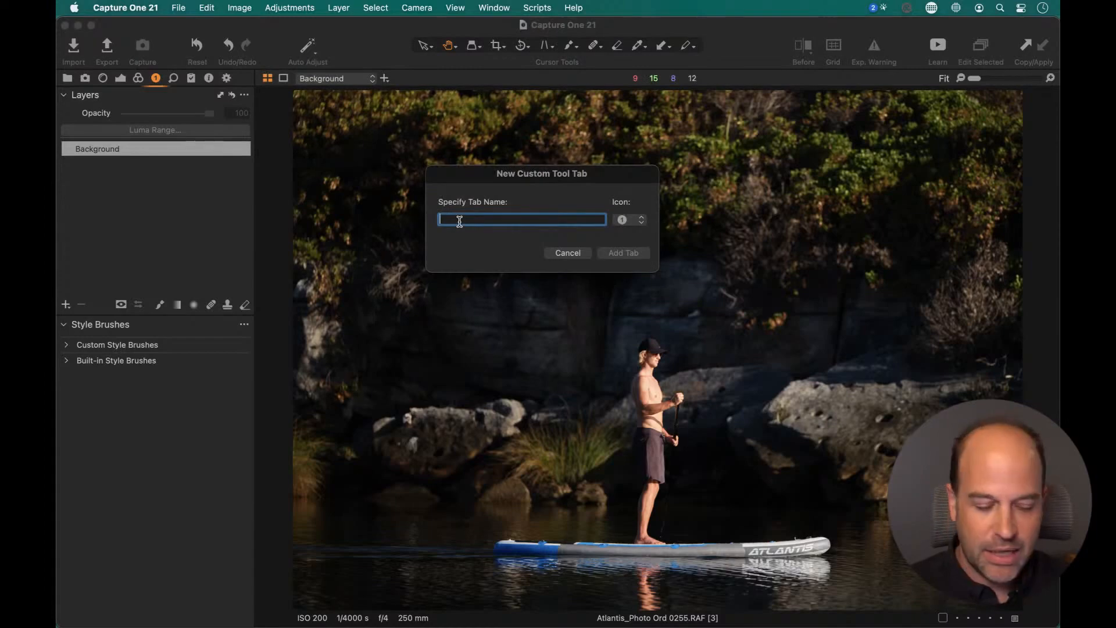
type("Style B")
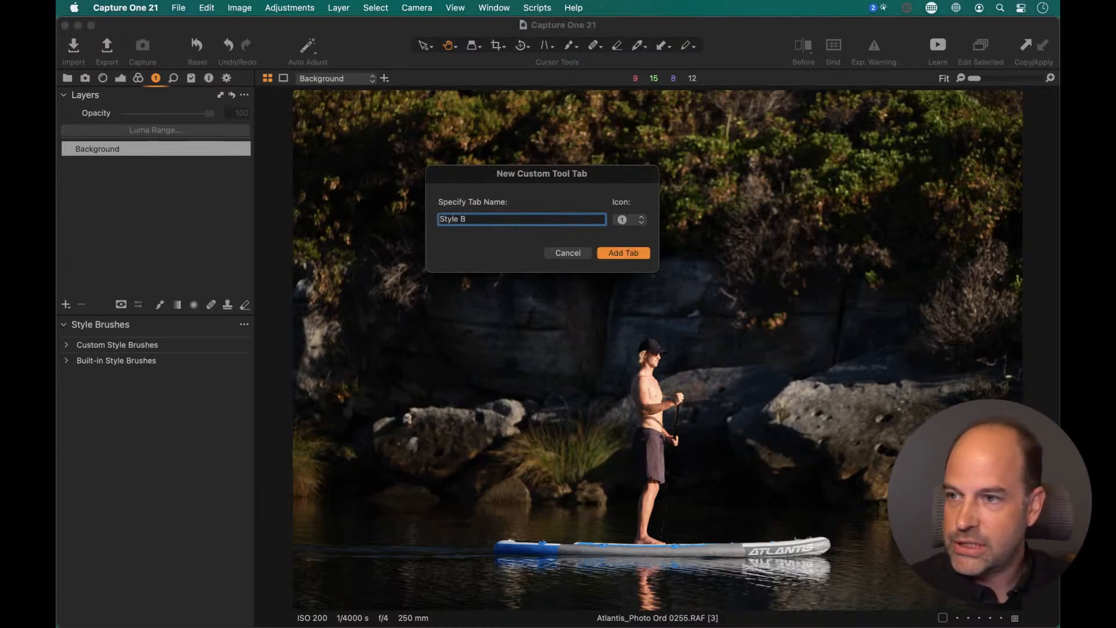
left_click(642, 219)
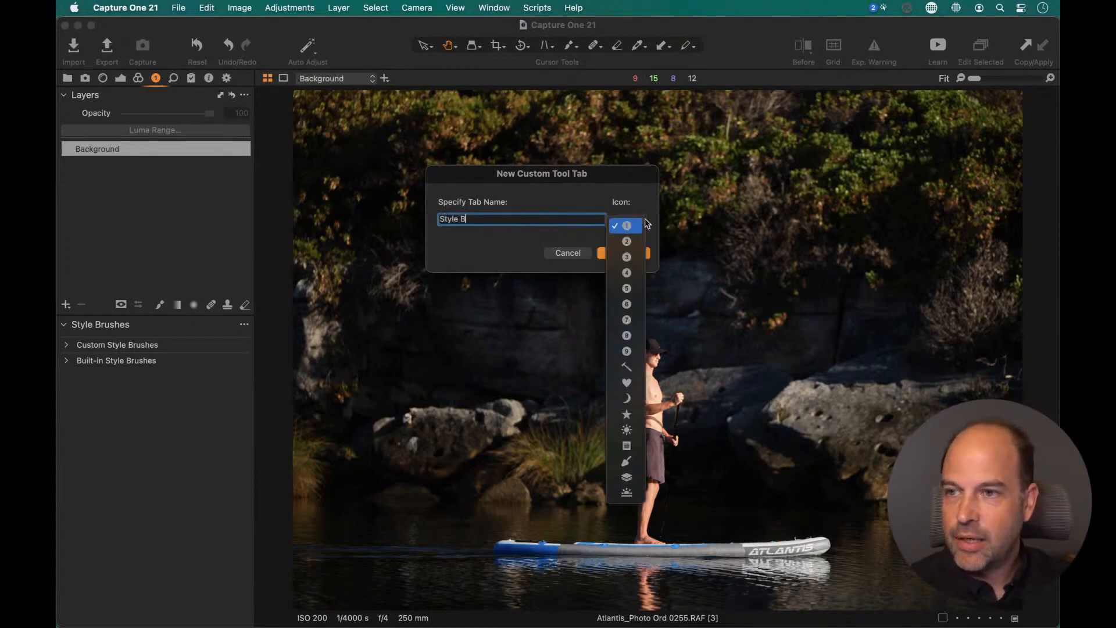
left_click(632, 384)
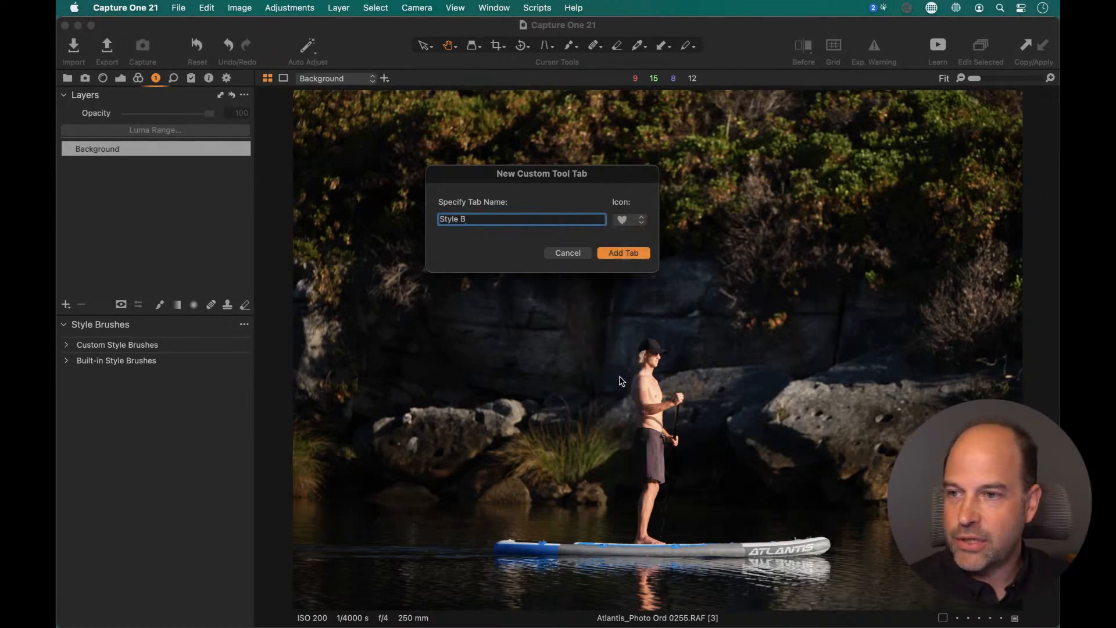
left_click(625, 254)
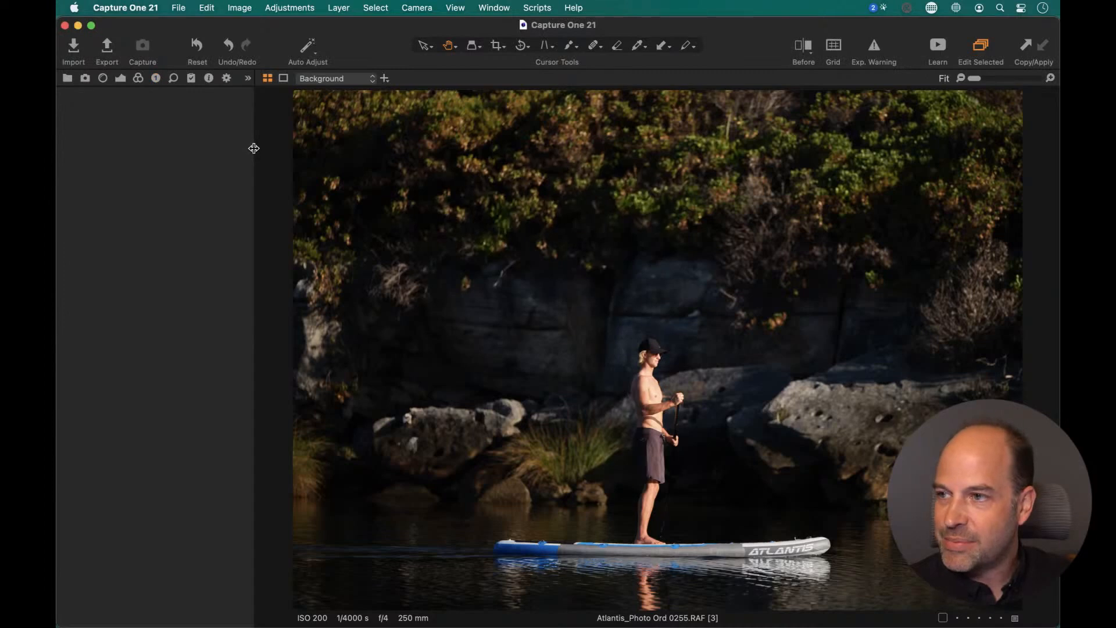
left_click_drag(254, 151, 264, 148)
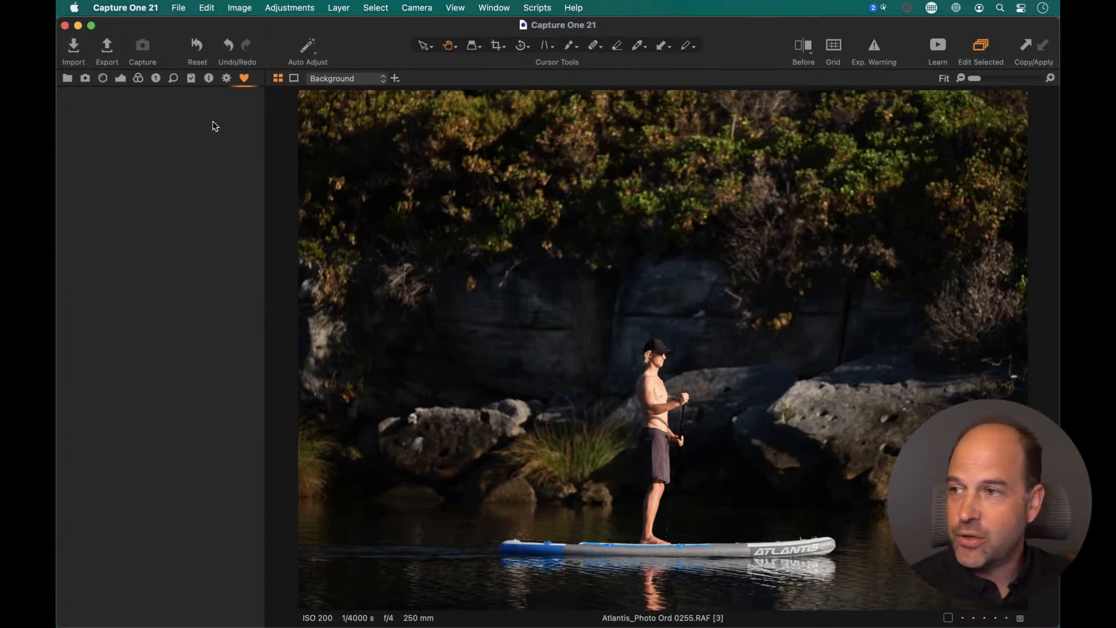
right_click(196, 129)
mouse_move(231, 138)
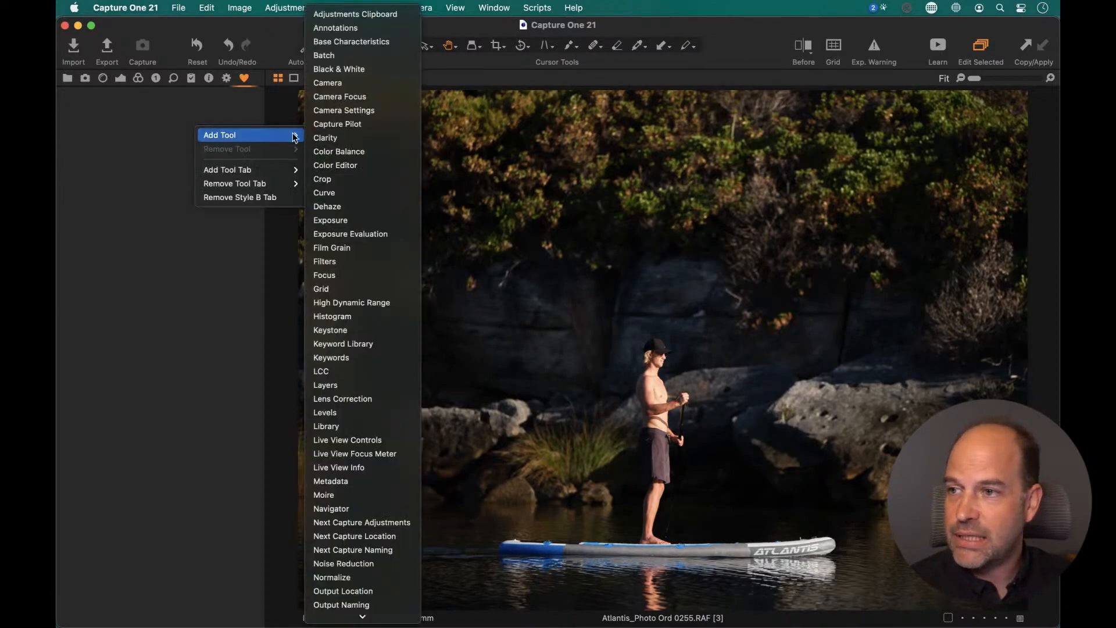
mouse_move(399, 615)
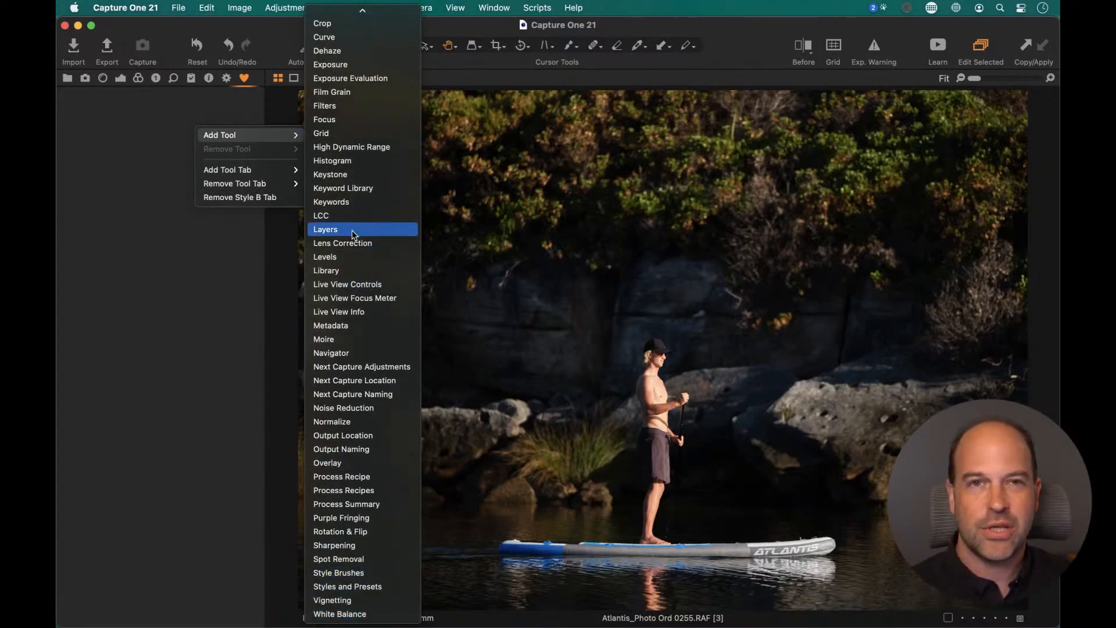
left_click(205, 256)
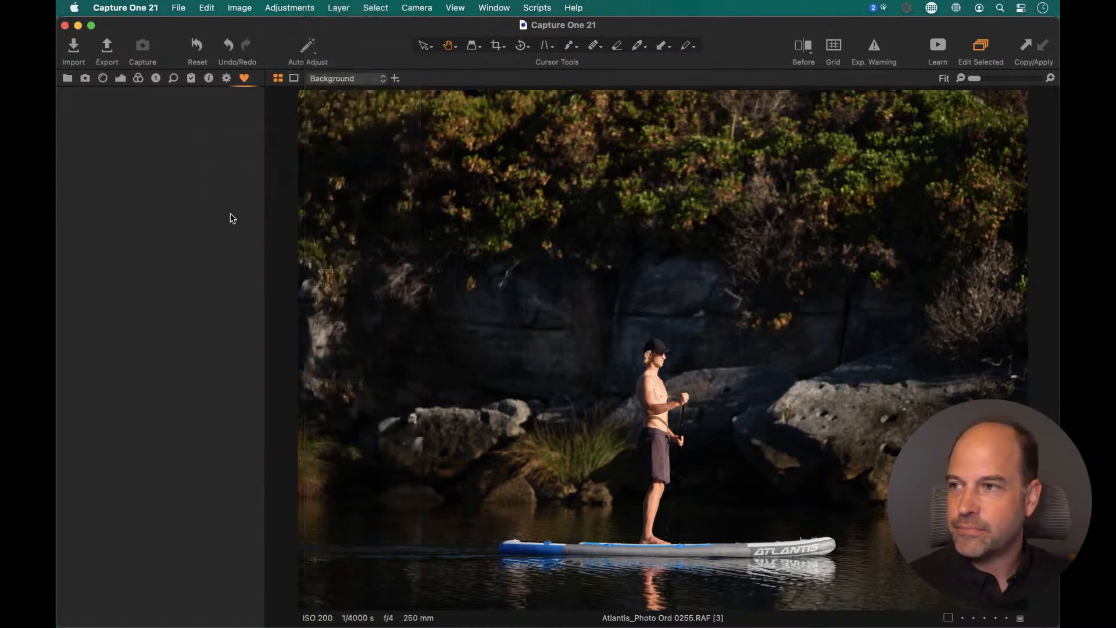
Step: Check the tools in the Style Brushes tab and remove the custom Style B tab
left_click(158, 80)
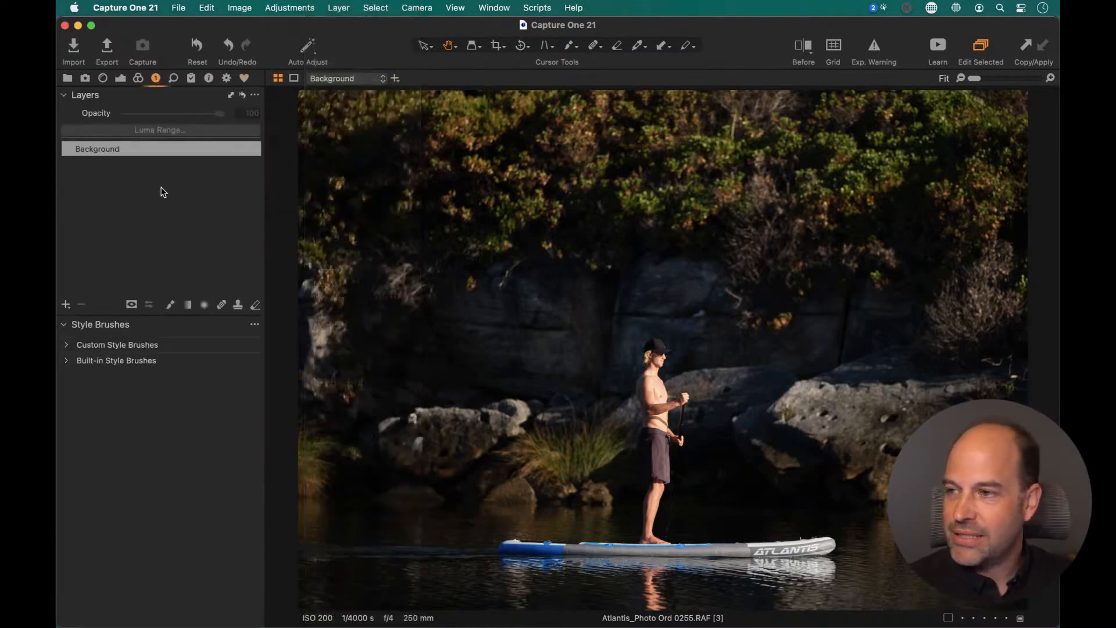
left_click(244, 78)
right_click(246, 79)
mouse_move(248, 85)
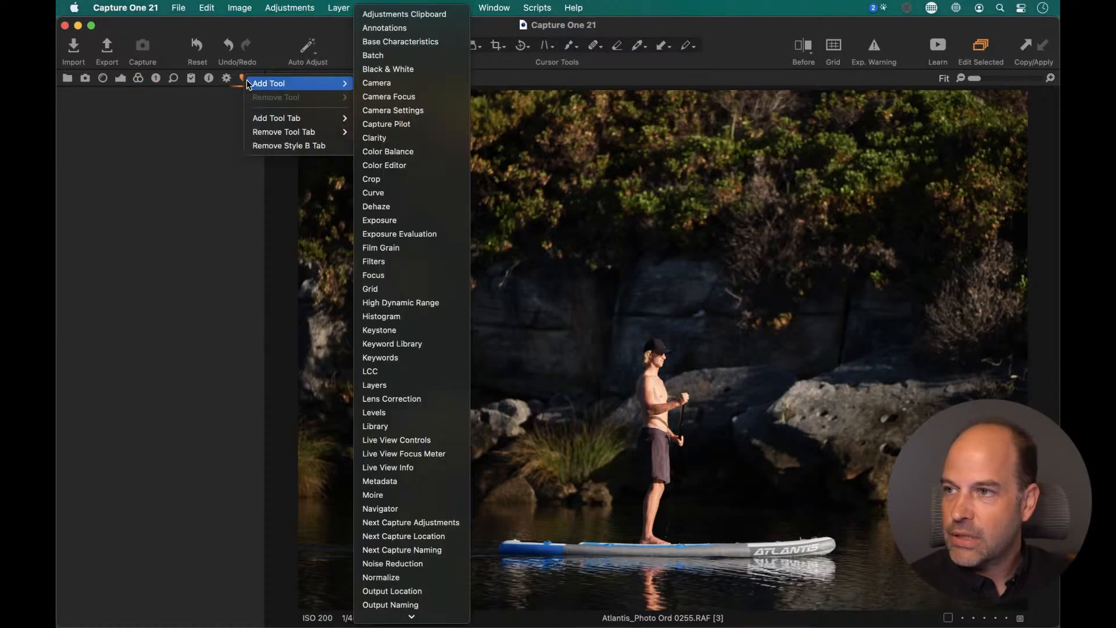
left_click(260, 147)
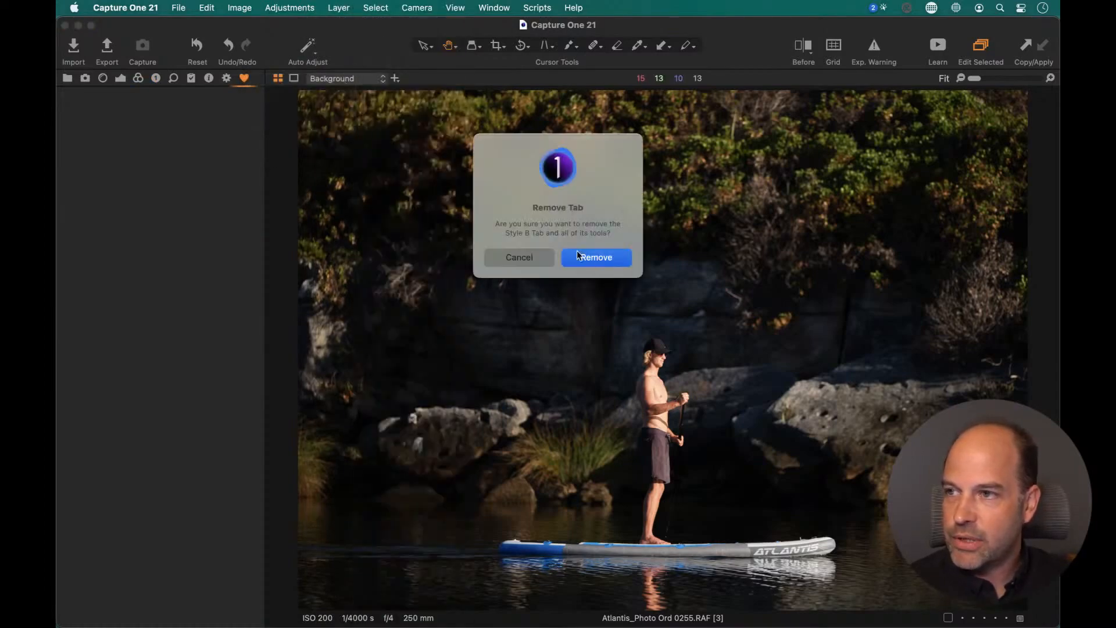
left_click(577, 255)
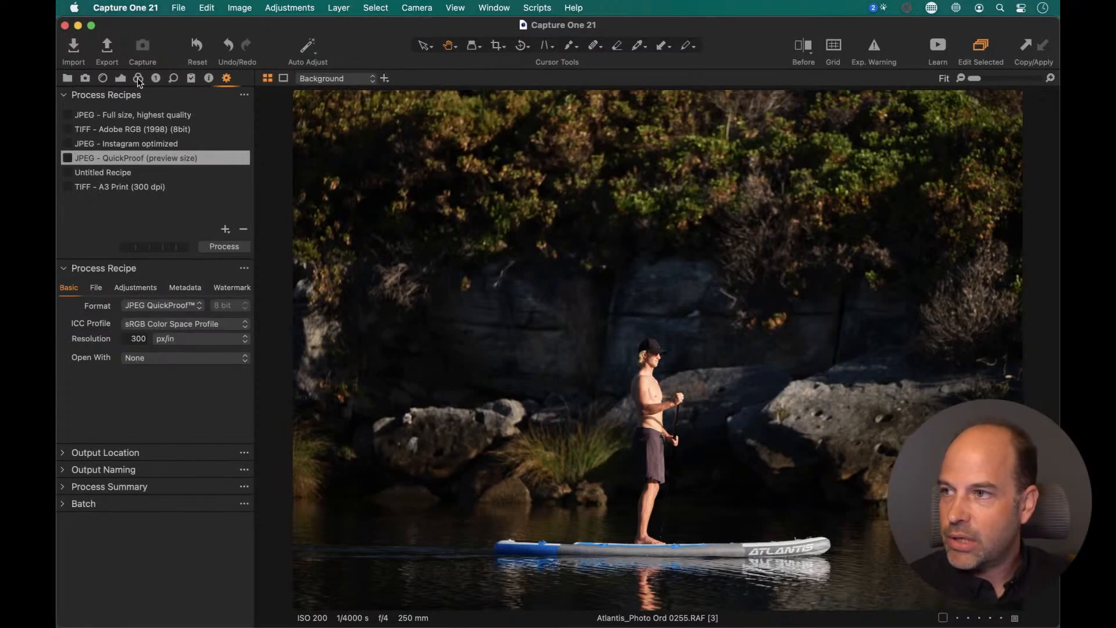
Step: Show the Style Brushes tool and list the categories of the Built-in Style Brushes
right_click(155, 79)
left_click(152, 220)
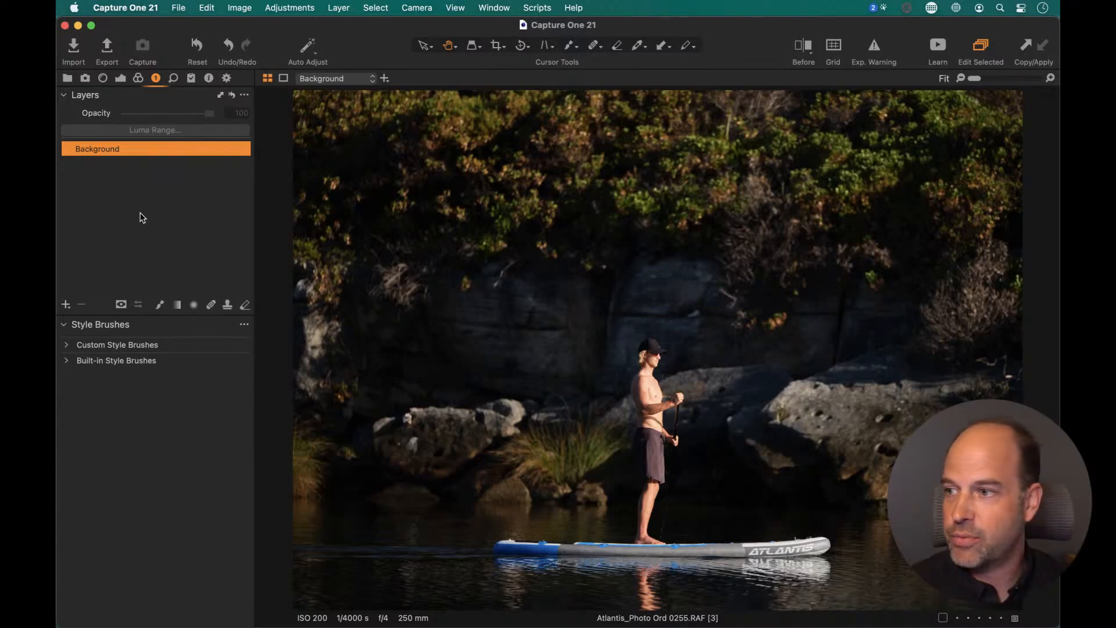
left_click(66, 360)
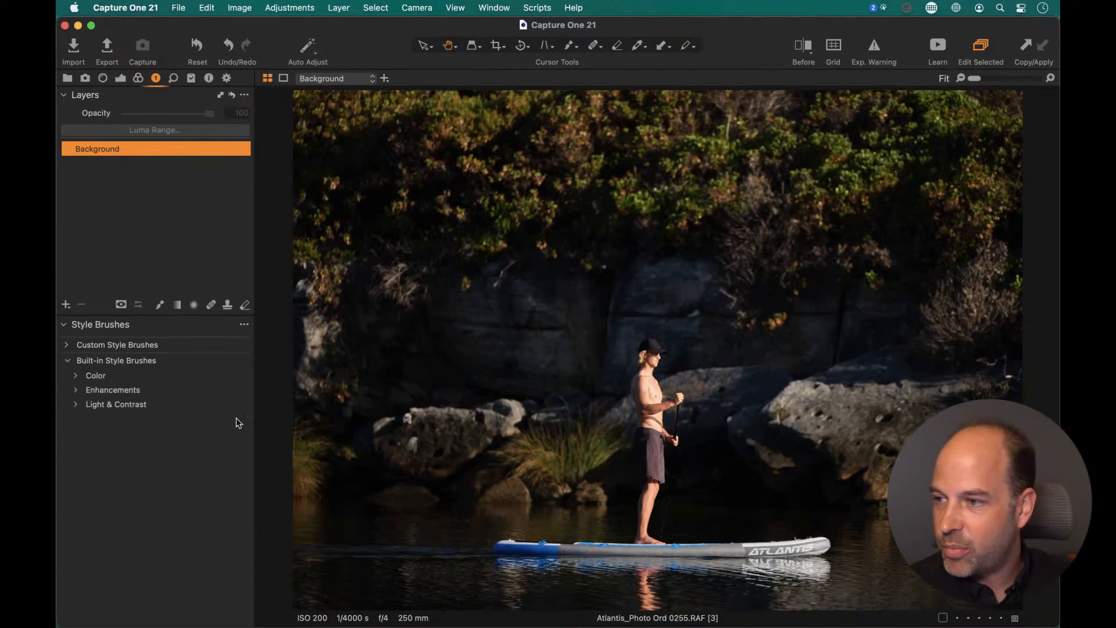
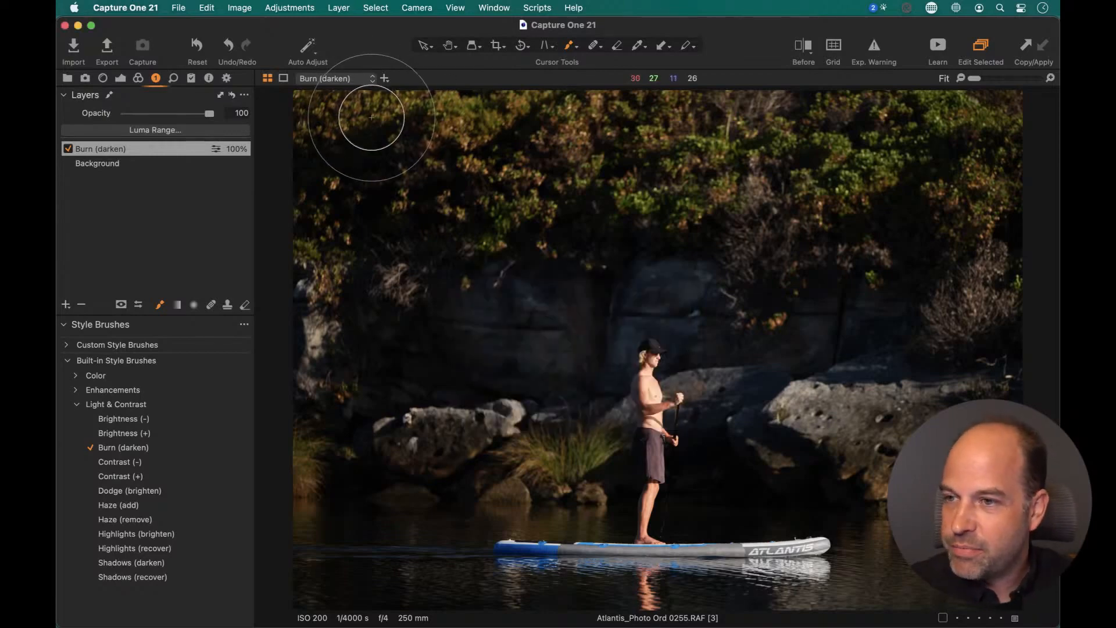
Step: Darken the cliff edge and the bright rocks on both sides of the paddleboarder with the Burn (darken) style brush
mouse_move(328, 337)
left_mouse_down()
mouse_move(308, 316)
mouse_move(352, 290)
mouse_move(369, 307)
mouse_move(386, 297)
mouse_move(319, 338)
mouse_move(365, 372)
left_mouse_up()
mouse_move(825, 388)
left_mouse_down()
mouse_move(795, 394)
mouse_move(909, 382)
mouse_move(735, 382)
mouse_move(742, 398)
left_mouse_up()
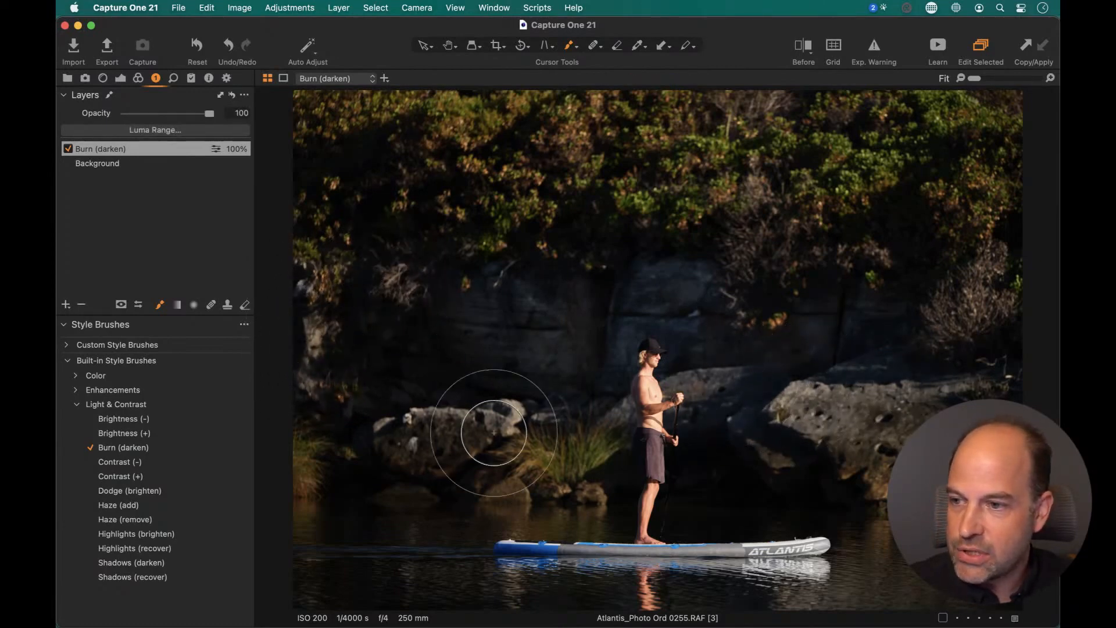
mouse_move(530, 418)
left_mouse_down()
mouse_move(366, 424)
mouse_move(513, 398)
mouse_move(473, 394)
mouse_move(414, 426)
left_mouse_up()
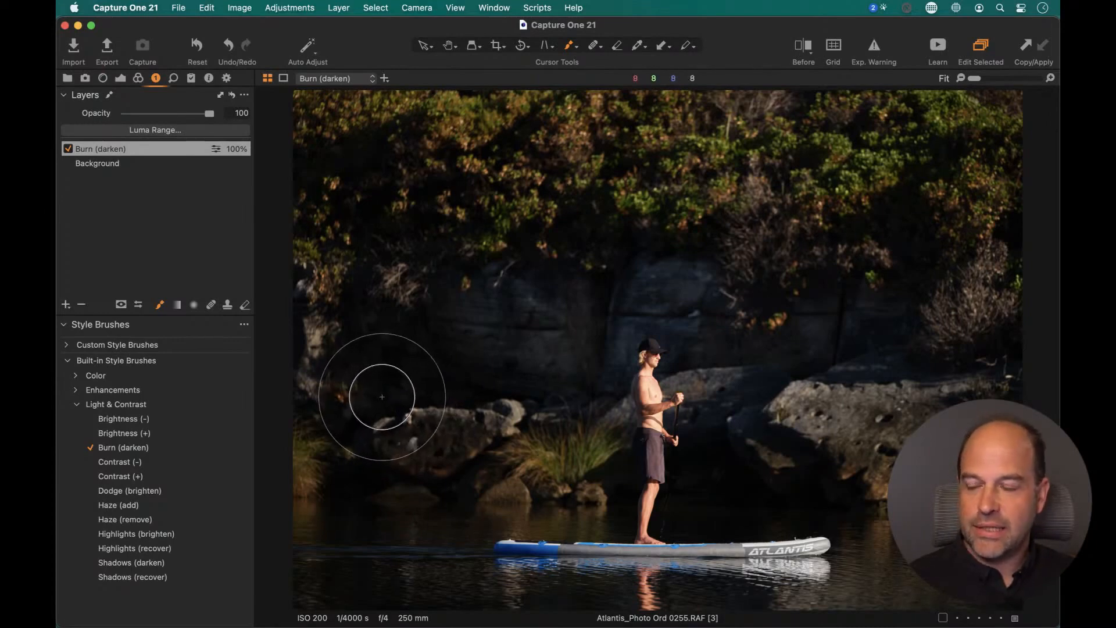
mouse_move(382, 396)
left_mouse_down()
mouse_move(367, 338)
mouse_move(343, 367)
mouse_move(298, 286)
mouse_move(311, 292)
mouse_move(334, 358)
left_mouse_up()
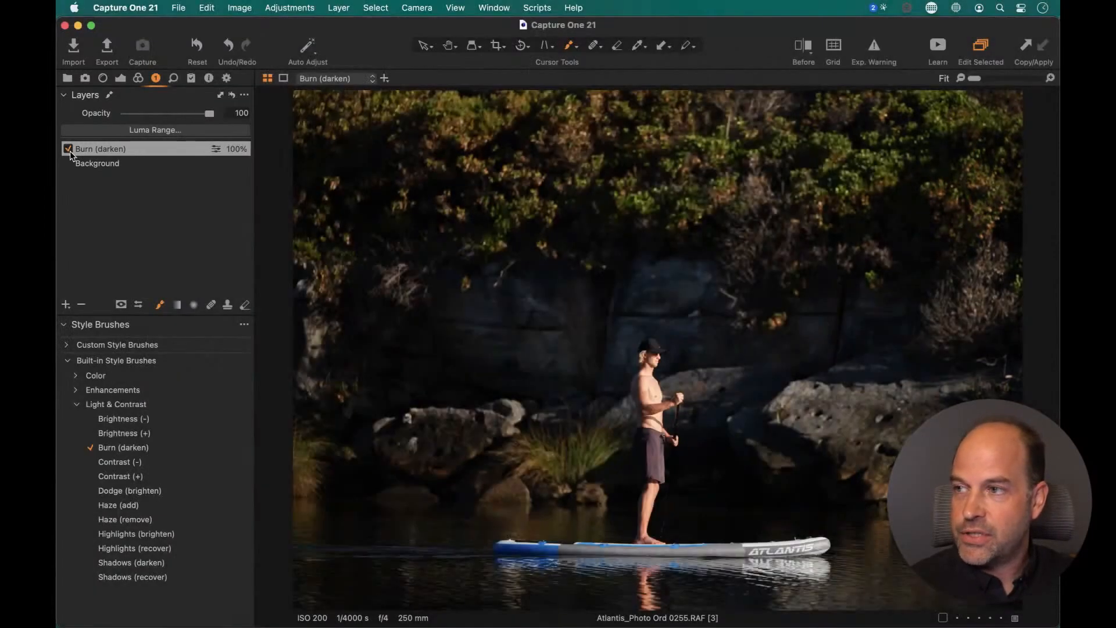
Step: Compare the photo with and without the Burn (darken) layer, leaving the layer enabled
left_click(68, 149)
left_click(68, 149)
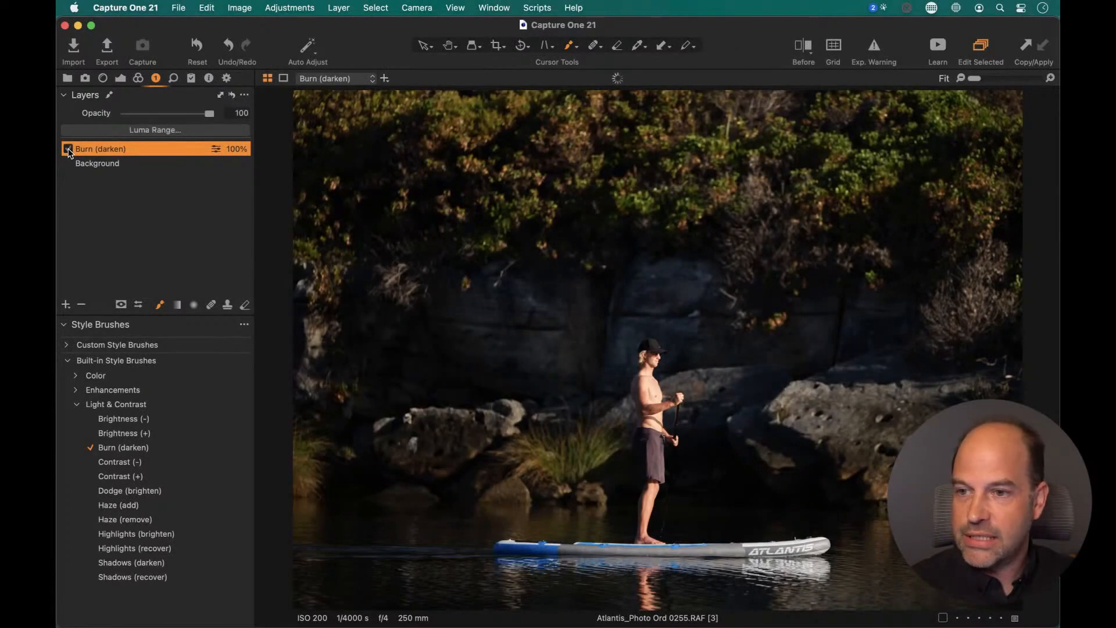
left_click(68, 149)
left_click(69, 148)
left_click(69, 149)
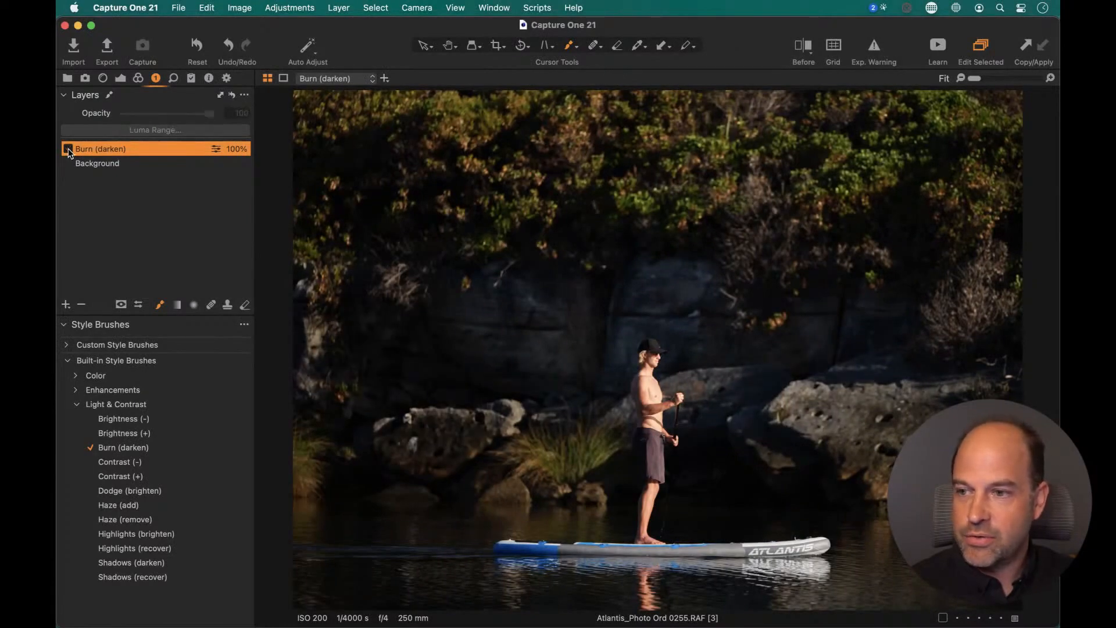
left_click(69, 148)
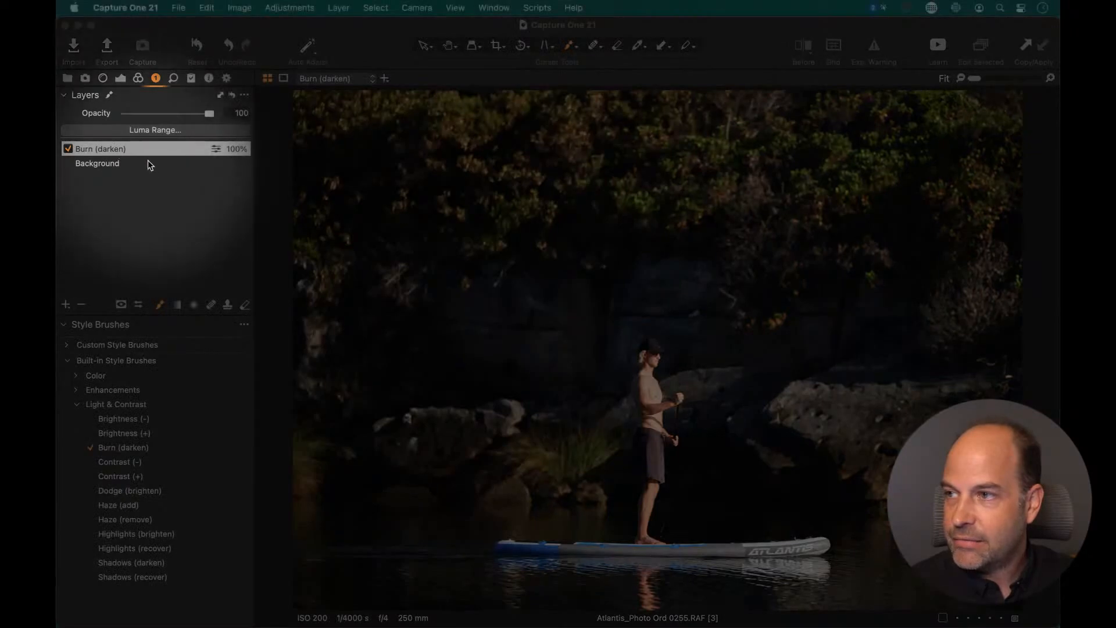
Step: Inspect the exposure and curve adjustments stored in the Burn (darken) layer and return to the Style Brushes
left_click(150, 164)
left_click(123, 148)
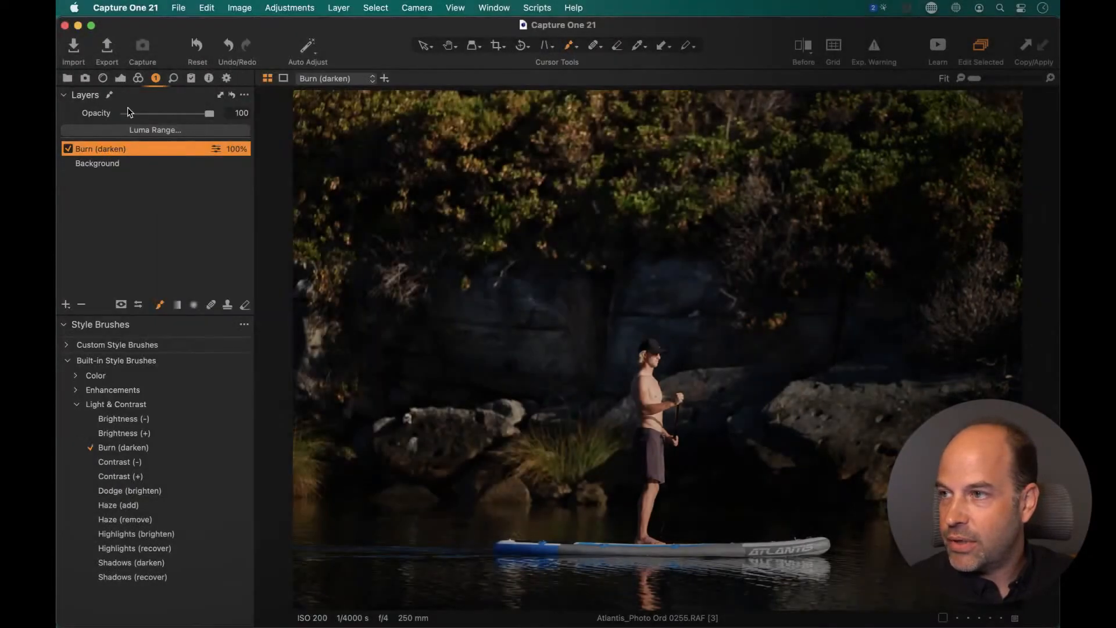
left_click(121, 78)
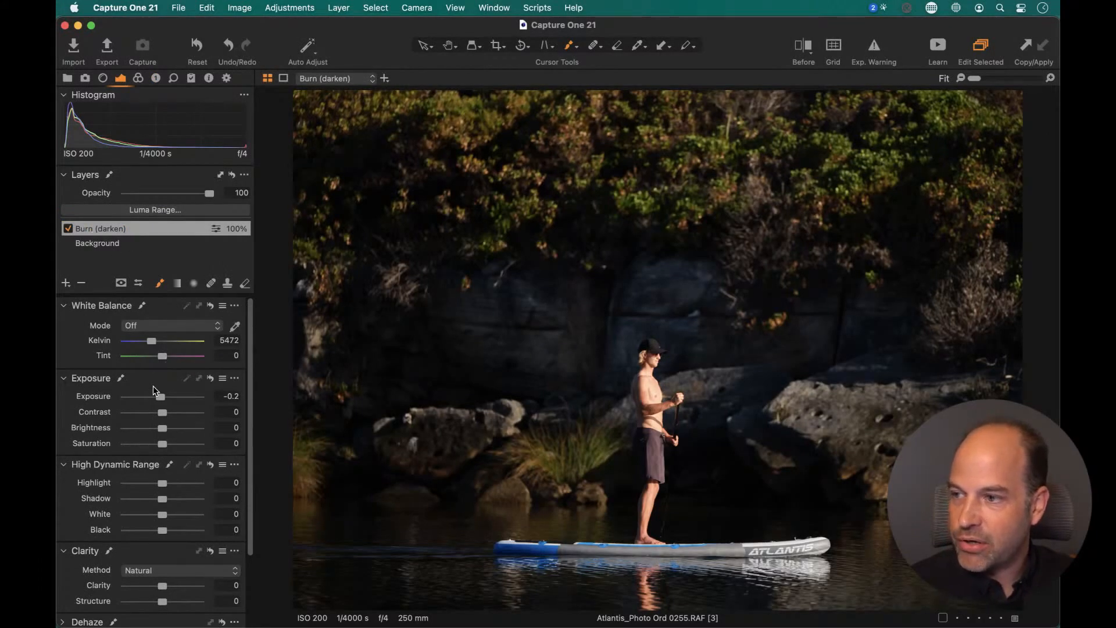
scroll(254, 395, "down", 4)
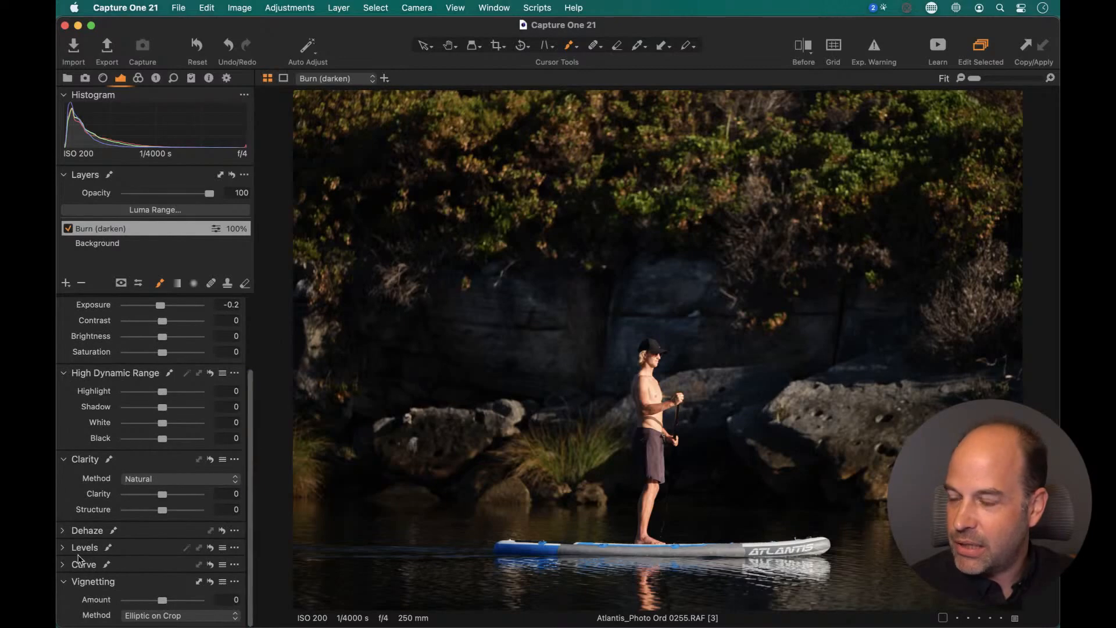
left_click(63, 565)
scroll(253, 415, "down", 8)
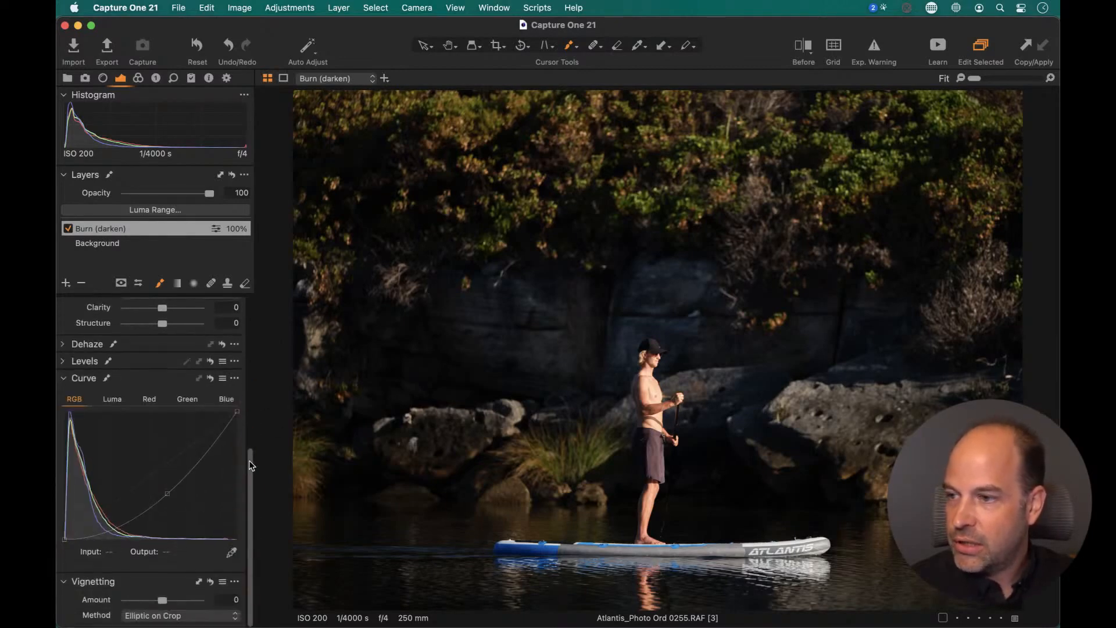
scroll(250, 466, "up", 12)
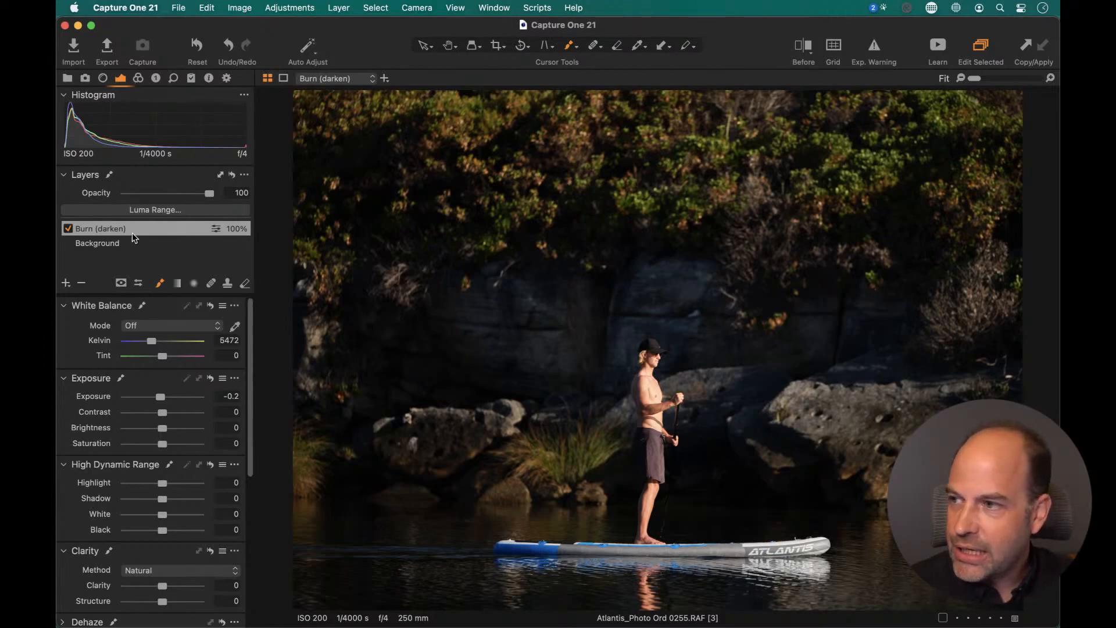
left_click(156, 78)
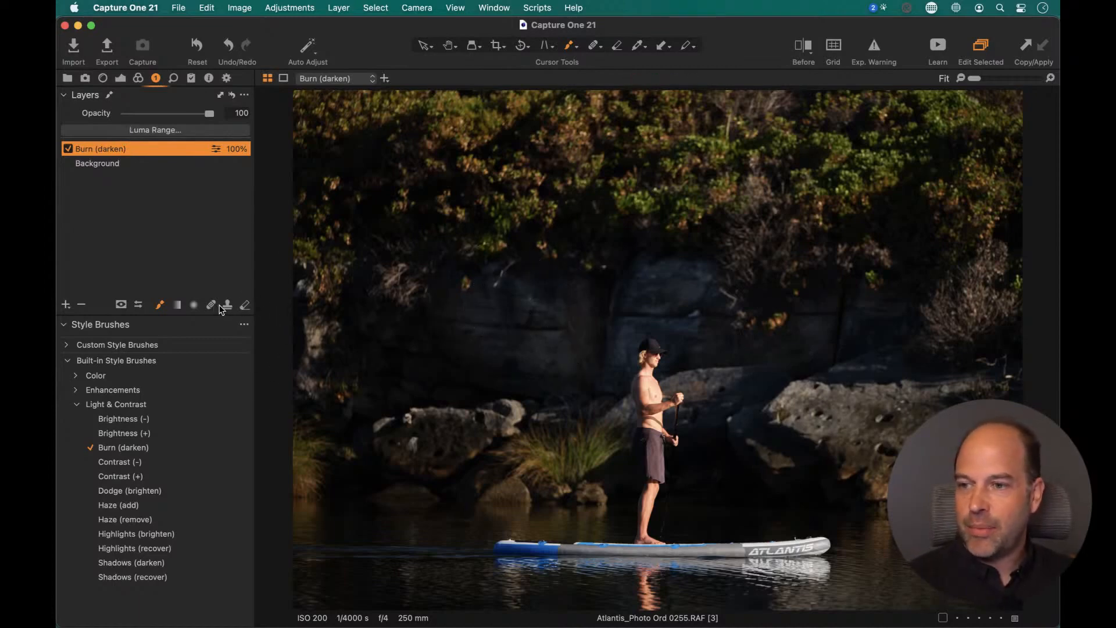
Step: Check the eraser settings and the brush settings used on the Burn (darken) layer
right_click(497, 304)
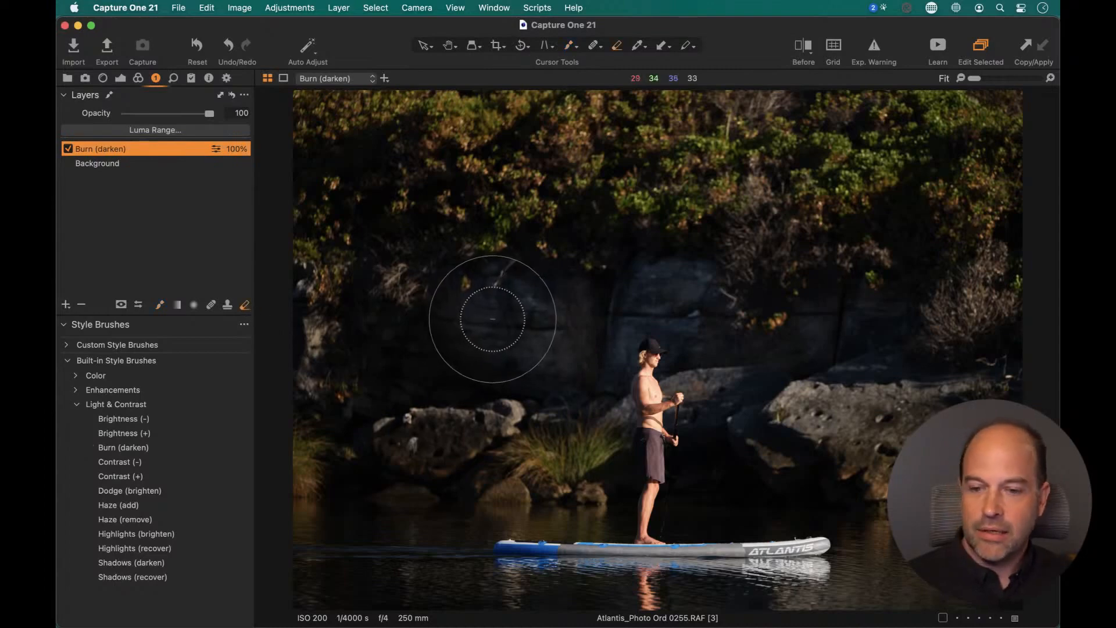
right_click(494, 317)
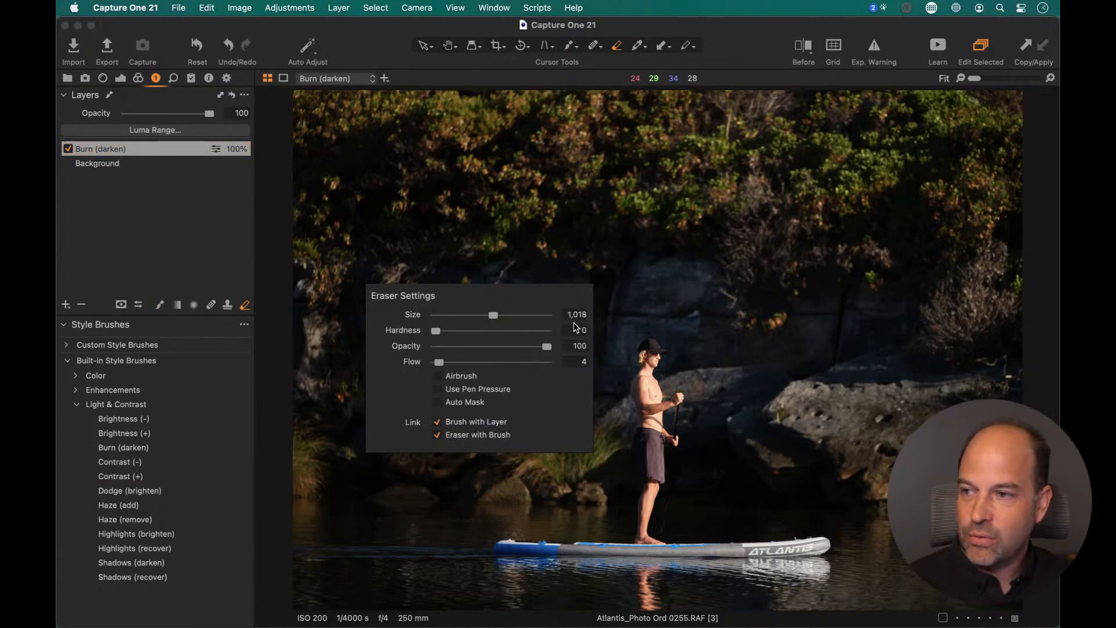
right_click(508, 305)
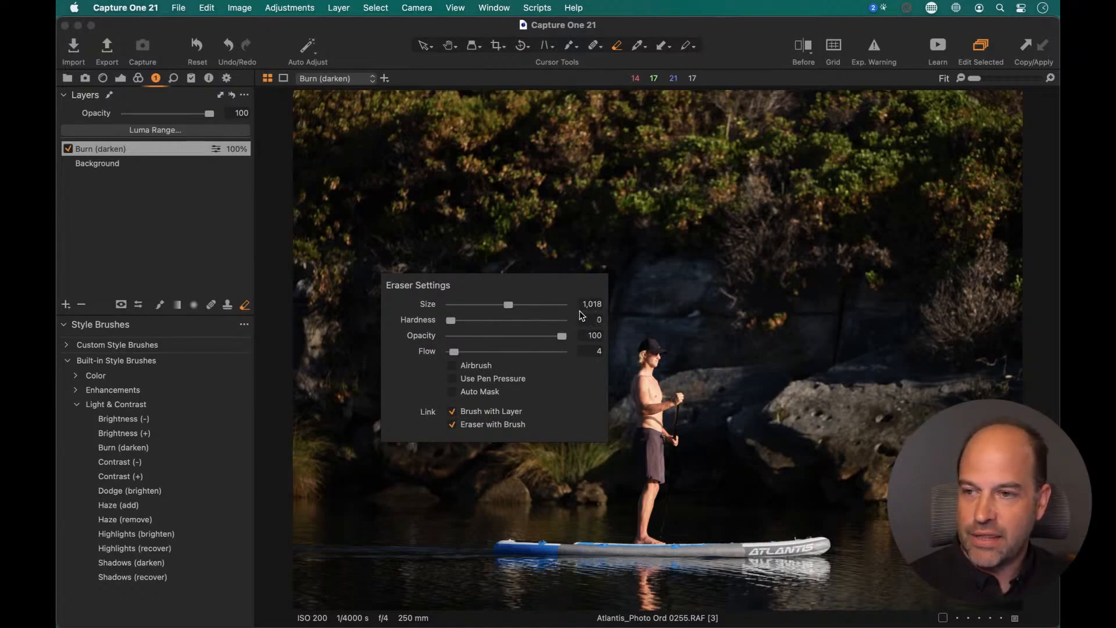
left_click(160, 305)
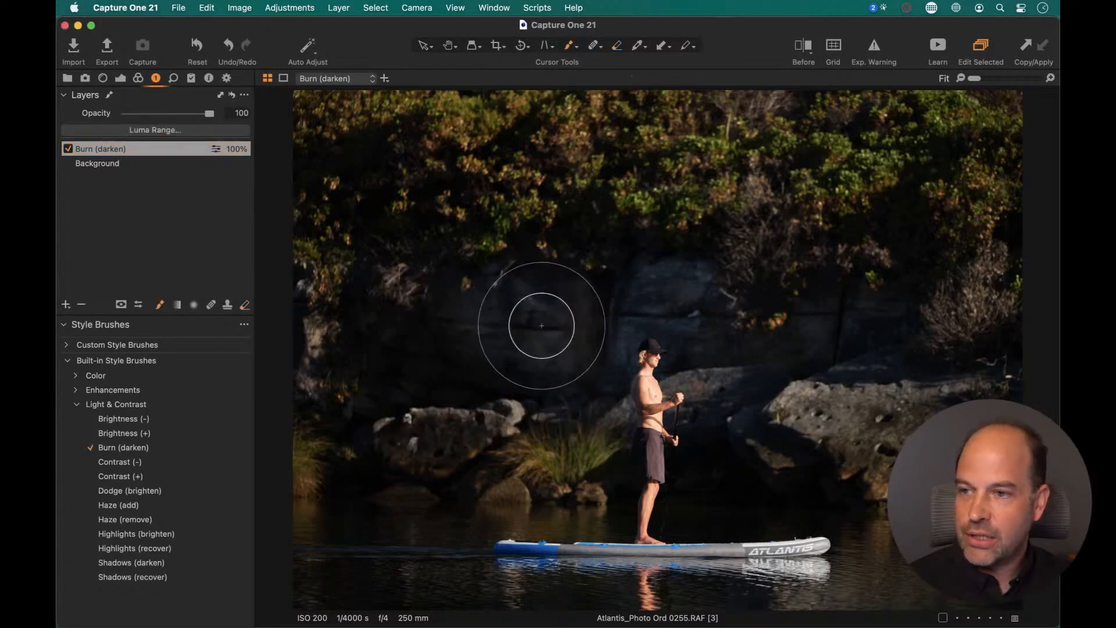
right_click(519, 314)
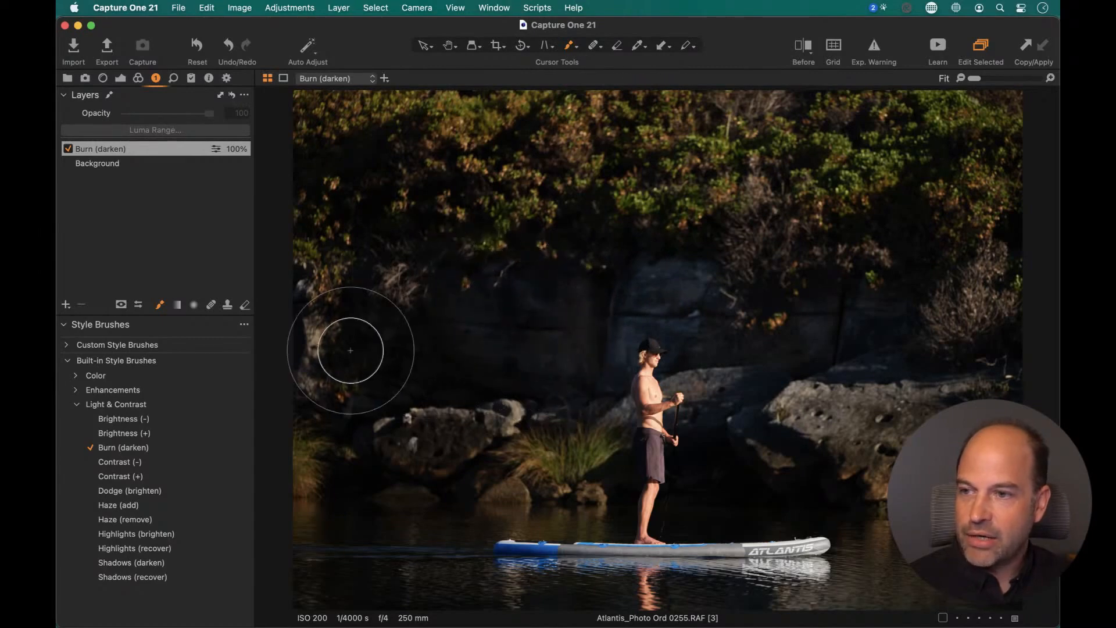
Step: Run the eraser over the burned cliff wall left of the paddleboarder, then return to the Burn (darken) brush
left_click(245, 304)
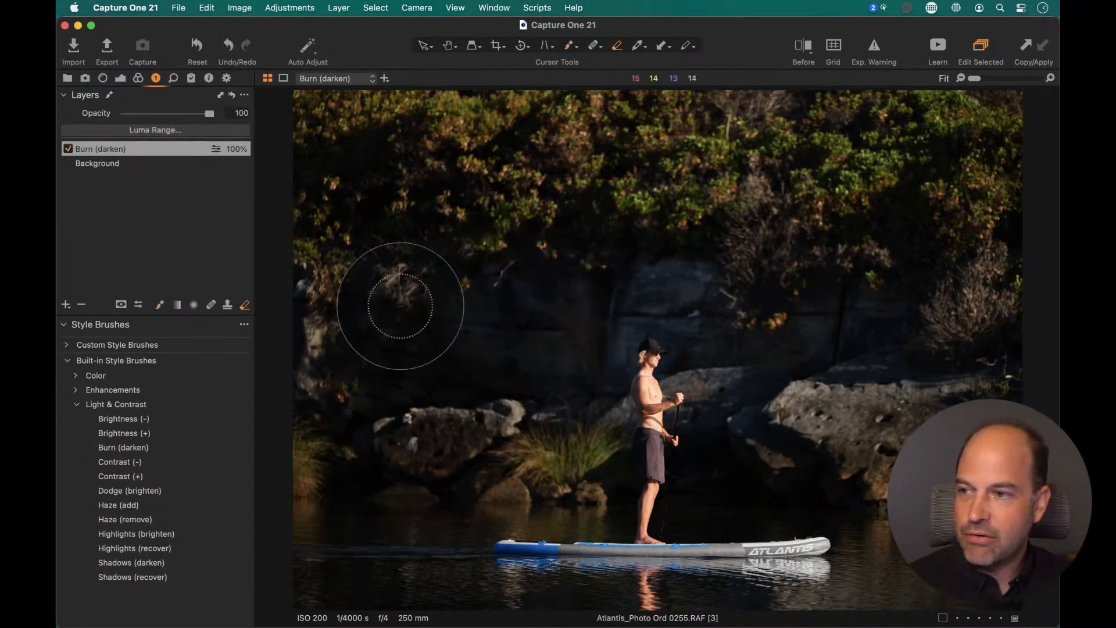
mouse_move(446, 286)
left_mouse_down()
mouse_move(561, 317)
mouse_move(504, 303)
mouse_move(542, 346)
mouse_move(487, 341)
mouse_move(524, 373)
mouse_move(460, 356)
mouse_move(551, 379)
mouse_move(465, 307)
mouse_move(552, 316)
mouse_move(507, 274)
mouse_move(518, 299)
left_mouse_up()
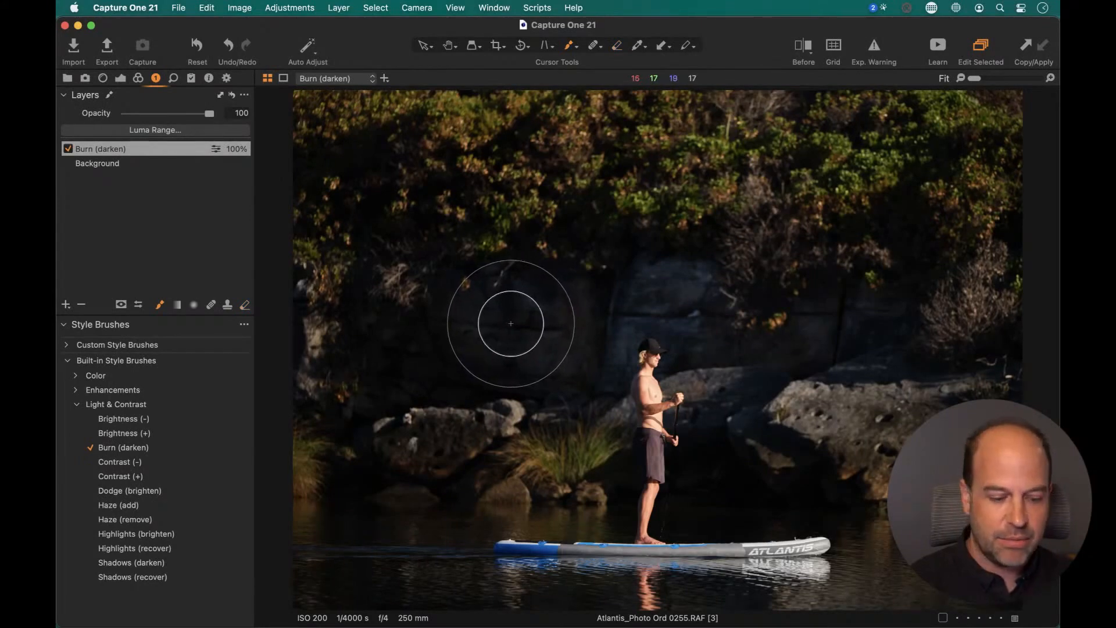
key("e")
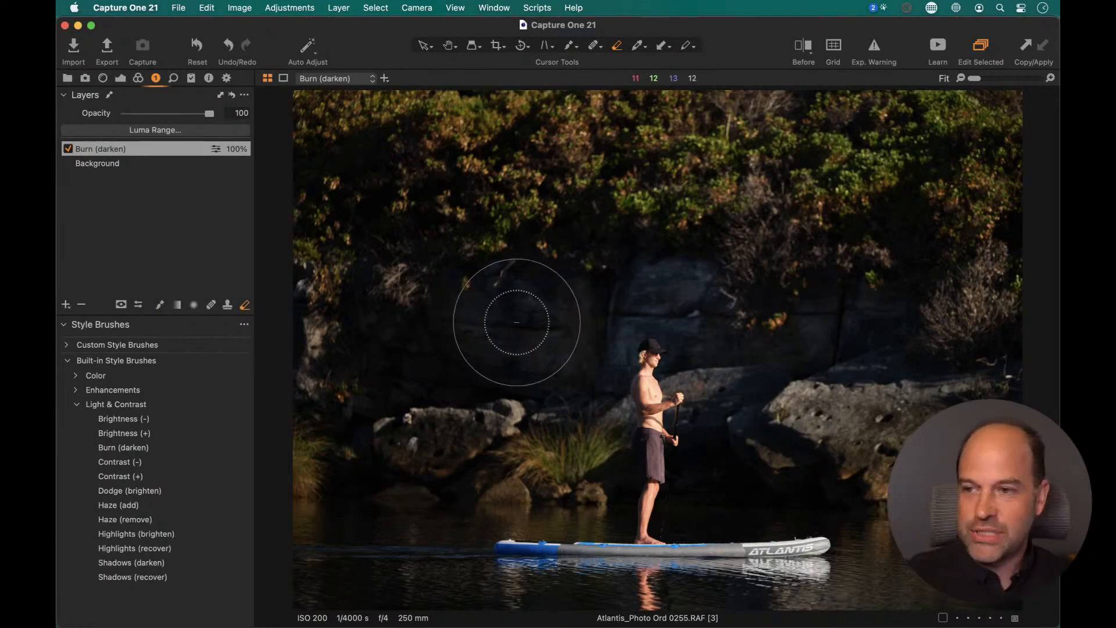
key("b")
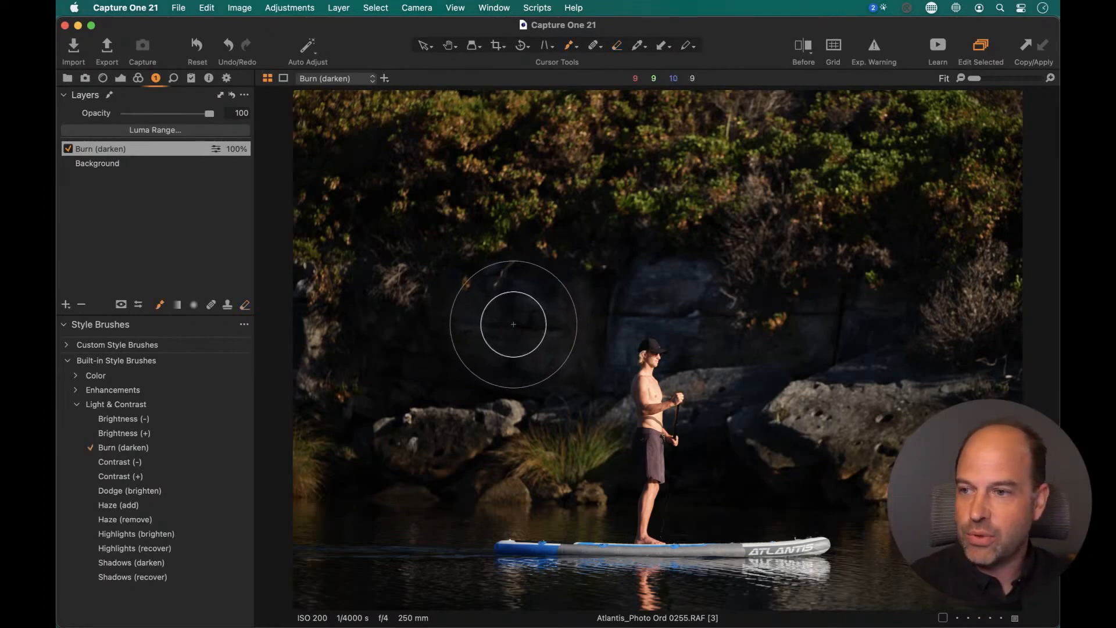
right_click(507, 320)
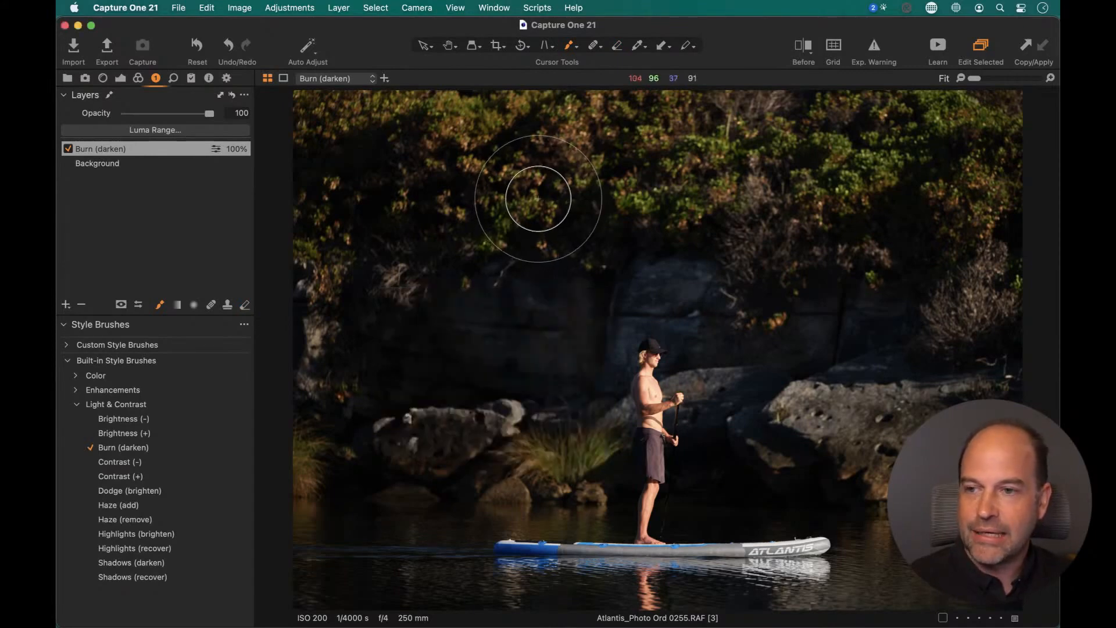
Step: Darken the large rock and nearby waterline right of the paddleboarder with the Burn (darken) brush
mouse_move(835, 395)
left_mouse_down()
mouse_move(791, 390)
mouse_move(845, 382)
mouse_move(745, 393)
mouse_move(895, 390)
mouse_move(823, 409)
mouse_move(834, 405)
mouse_move(779, 399)
mouse_move(932, 397)
mouse_move(867, 419)
mouse_move(727, 501)
left_mouse_up()
key("e")
key("b")
mouse_move(837, 445)
left_mouse_down()
mouse_move(868, 435)
mouse_move(809, 400)
left_mouse_up()
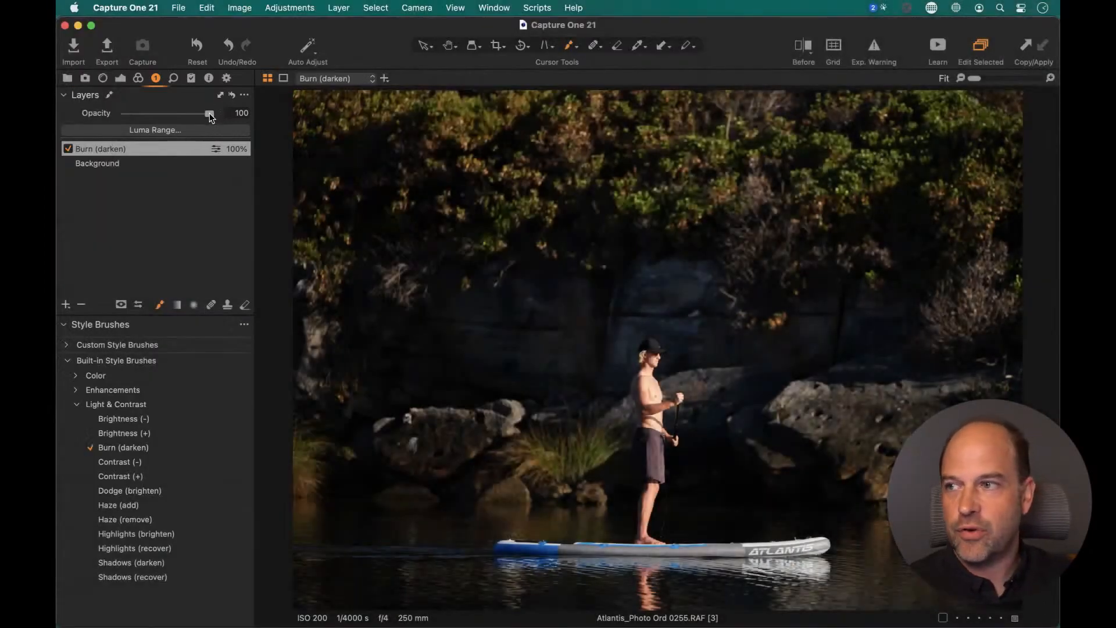
Step: Set the Burn (darken) layer's Opacity to 100 and its Exposure to -0.37
mouse_move(210, 115)
left_mouse_down()
mouse_move(68, 114)
mouse_move(263, 114)
left_mouse_up()
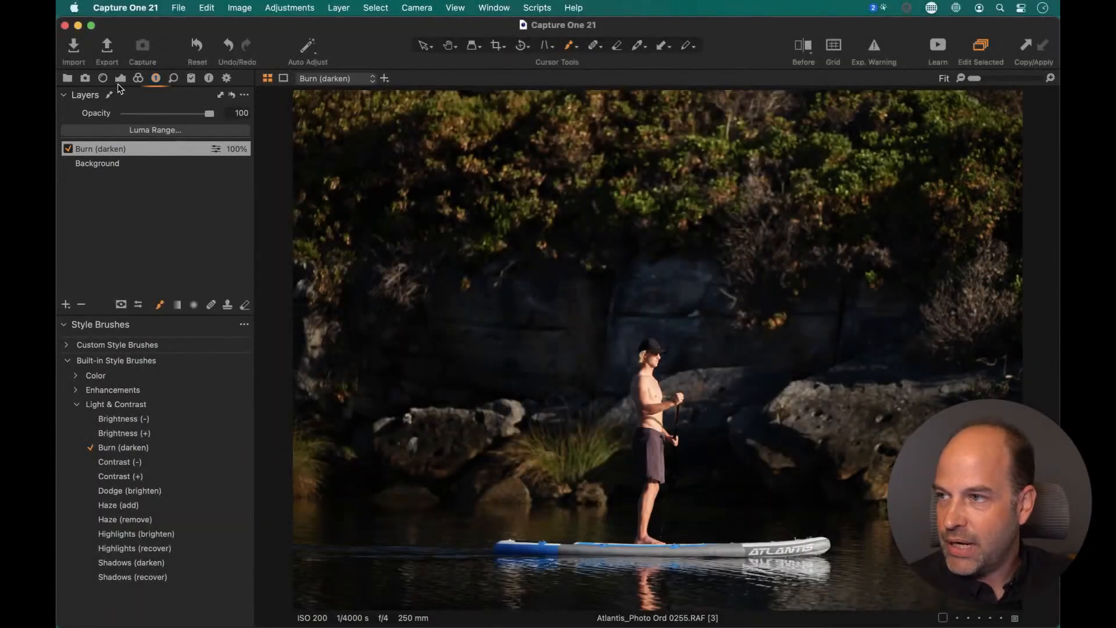
left_click(121, 78)
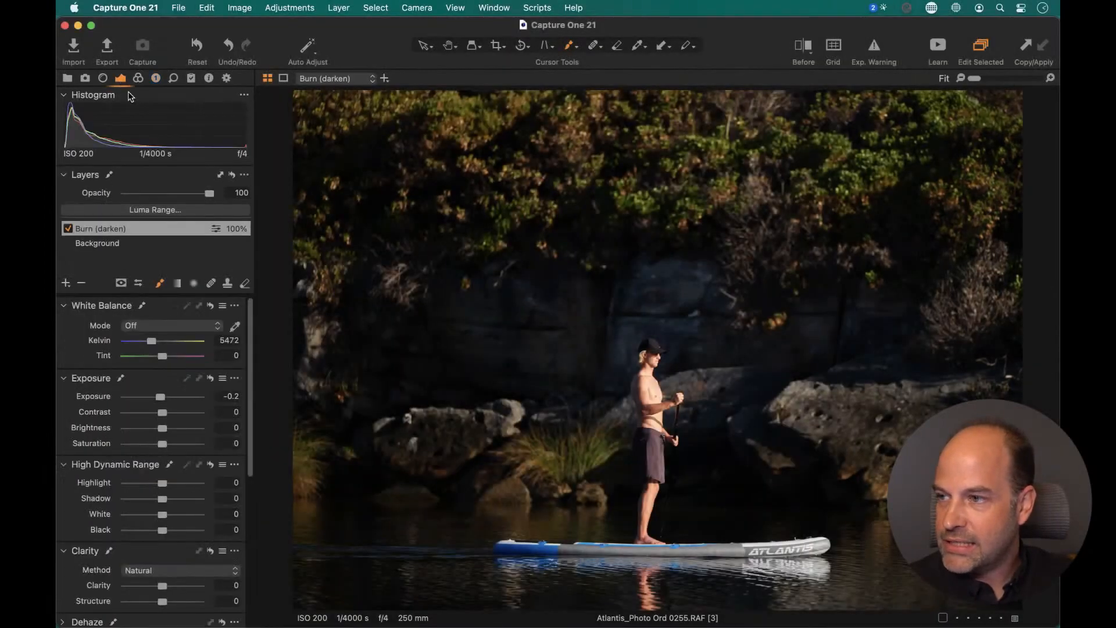
left_click_drag(161, 397, 148, 400)
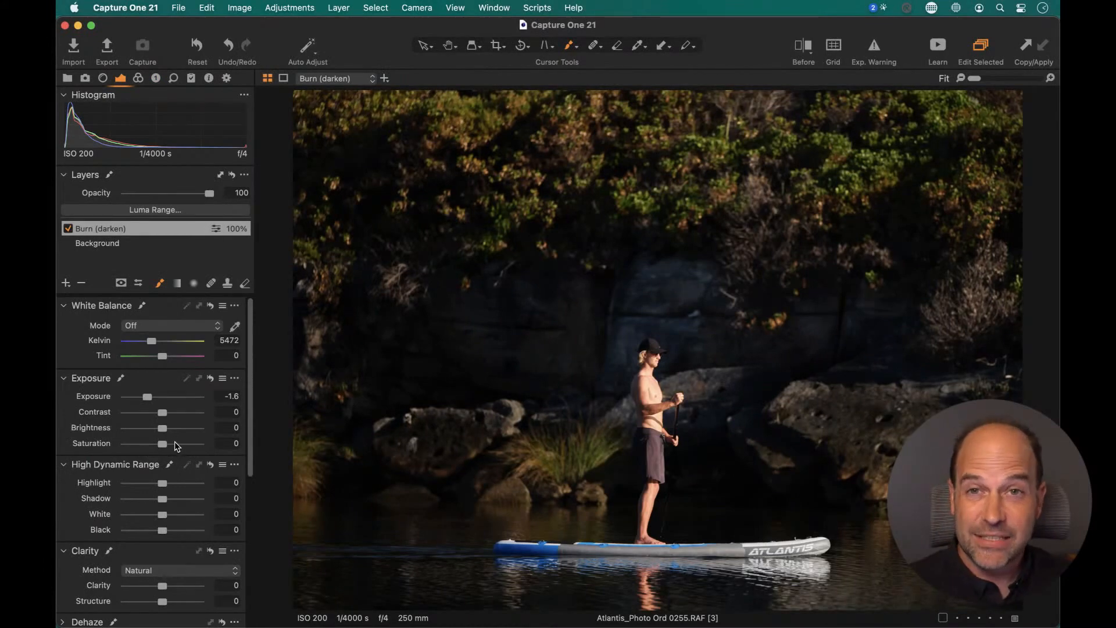
left_click_drag(148, 397, 161, 399)
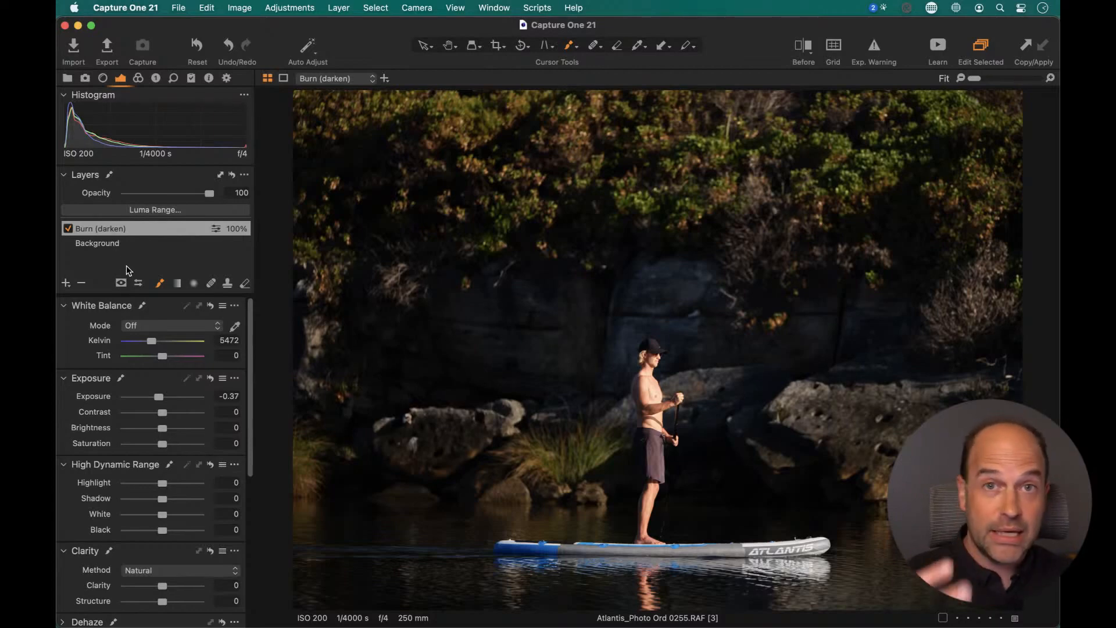
Step: Choose the Soft Flare style brush from the built-in Enhancements and enlarge the brush for the foliage area
left_click(156, 78)
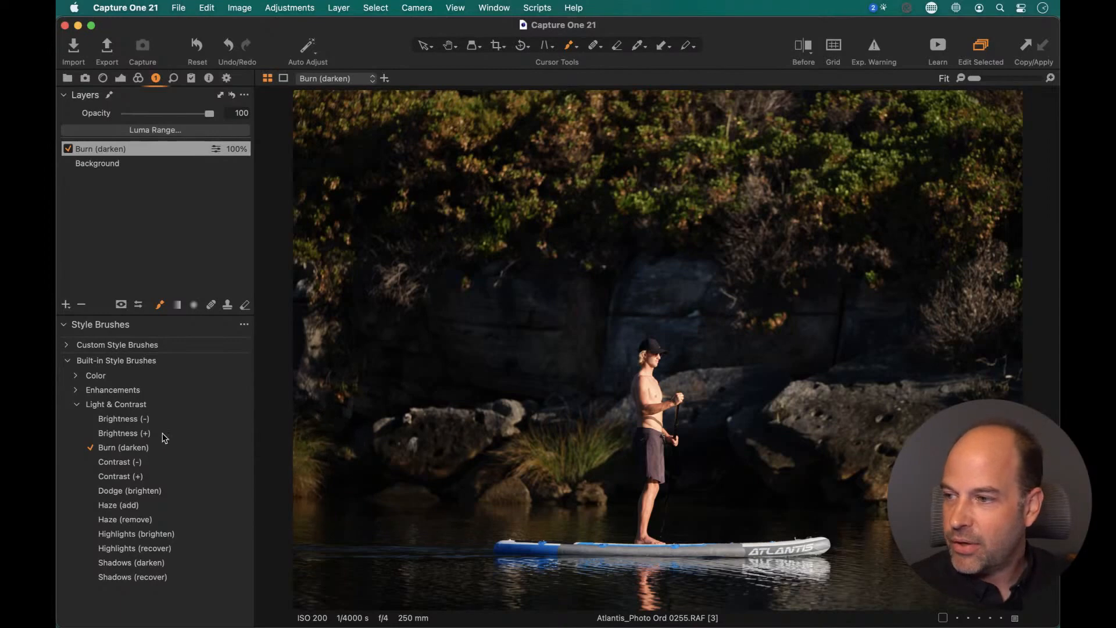
left_click(76, 390)
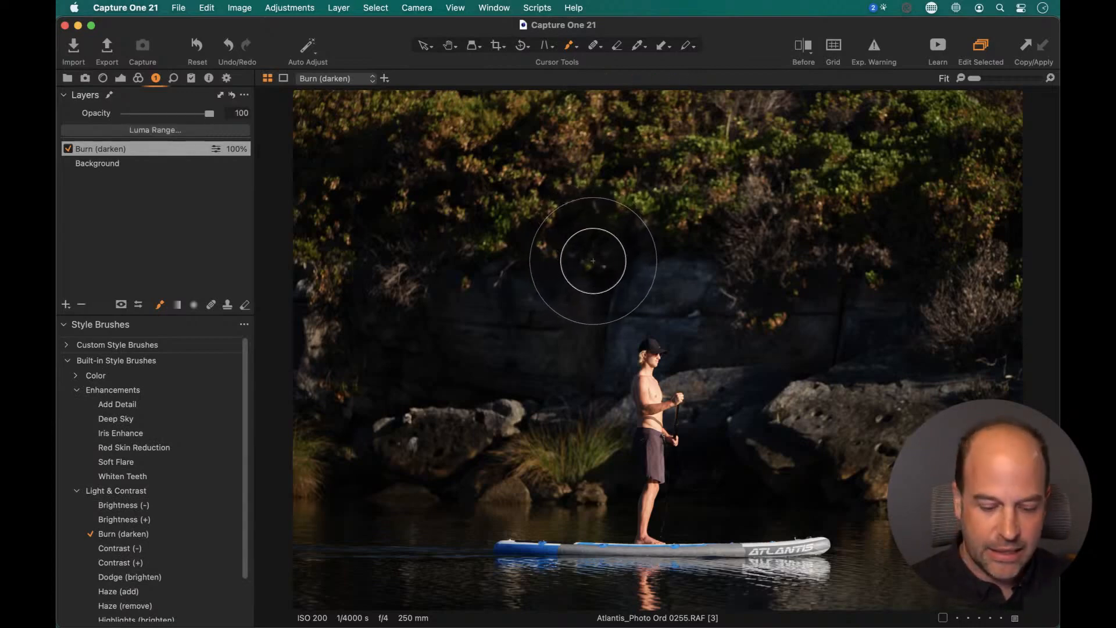
right_click(562, 299)
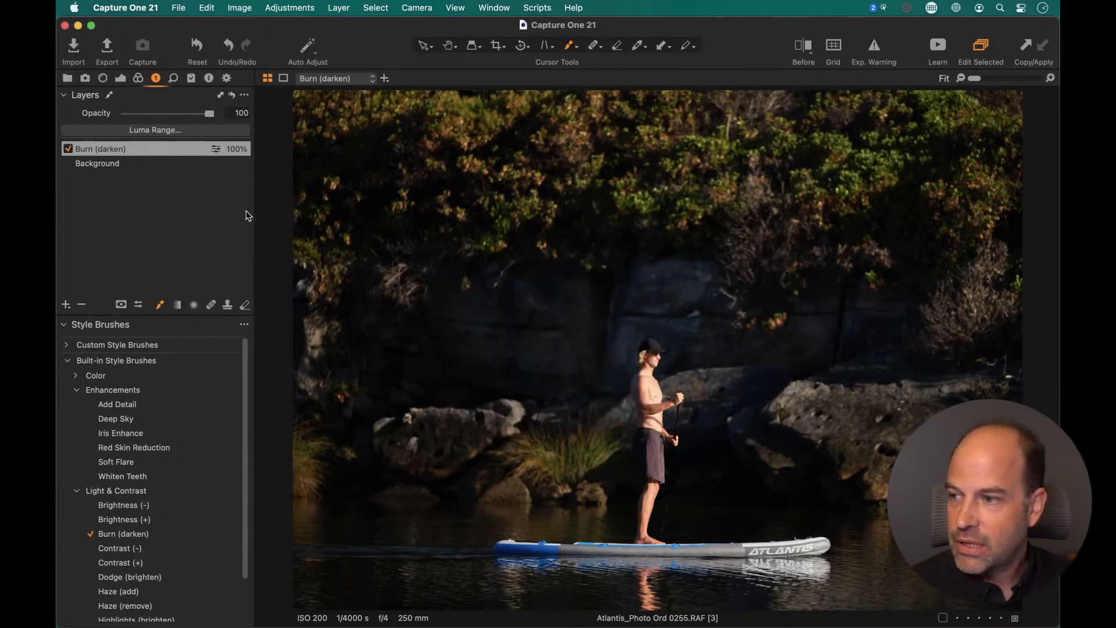
left_click(120, 462)
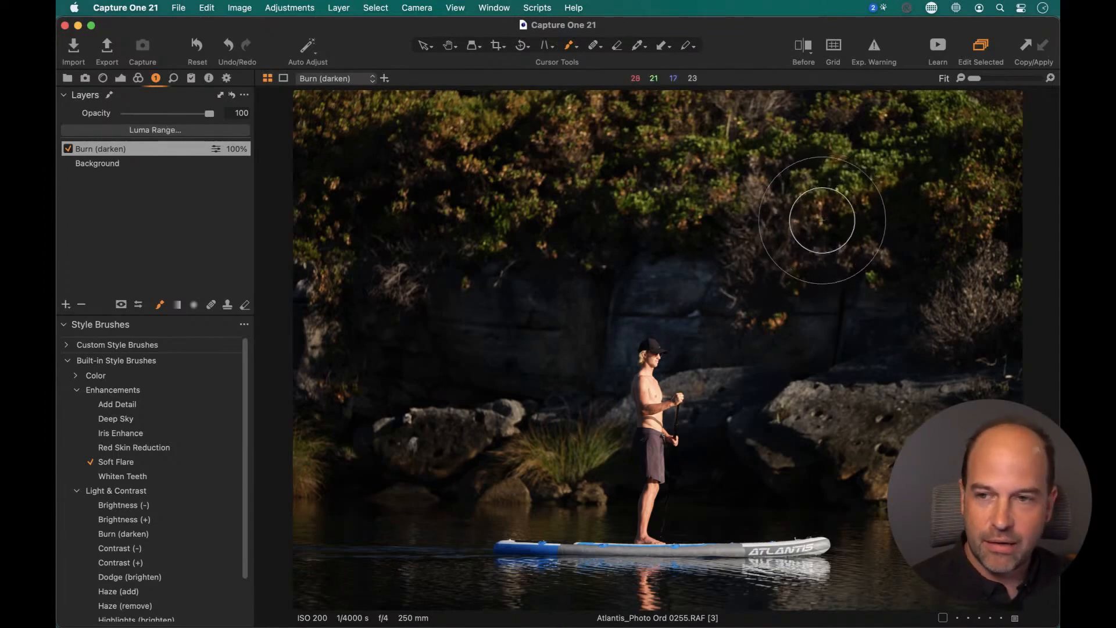
right_click(732, 254)
left_click_drag(732, 252, 758, 251)
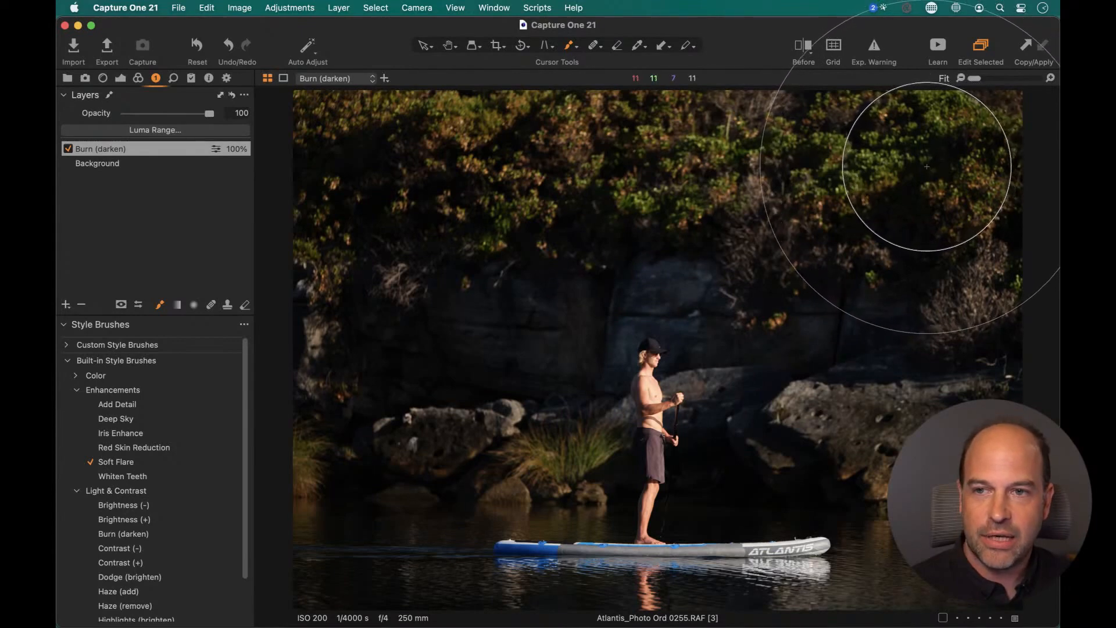
Step: Paint the Soft Flare brush over the foliage and cliff right of the paddleboarder, and set the layer's Opacity to 36
mouse_move(922, 155)
left_mouse_down()
mouse_move(909, 150)
mouse_move(885, 183)
mouse_move(800, 224)
mouse_move(862, 312)
mouse_move(952, 289)
mouse_move(883, 219)
mouse_move(750, 291)
mouse_move(753, 378)
mouse_move(922, 475)
mouse_move(983, 459)
mouse_move(984, 236)
mouse_move(847, 112)
mouse_move(721, 326)
mouse_move(767, 401)
mouse_move(721, 442)
mouse_move(996, 299)
mouse_move(994, 320)
left_mouse_up()
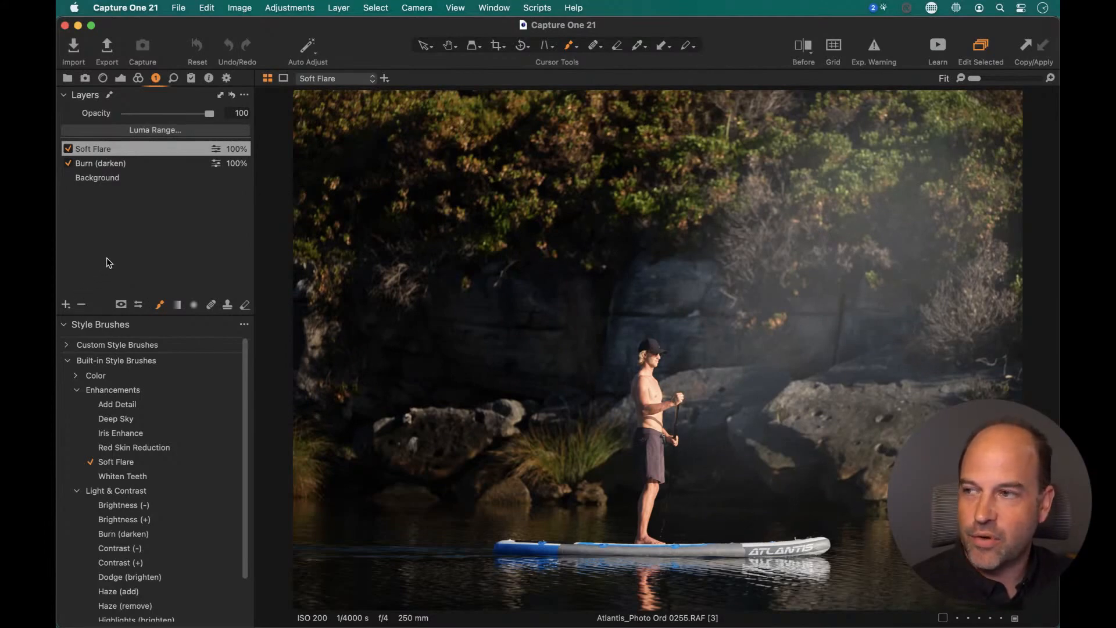
left_click_drag(210, 113, 157, 119)
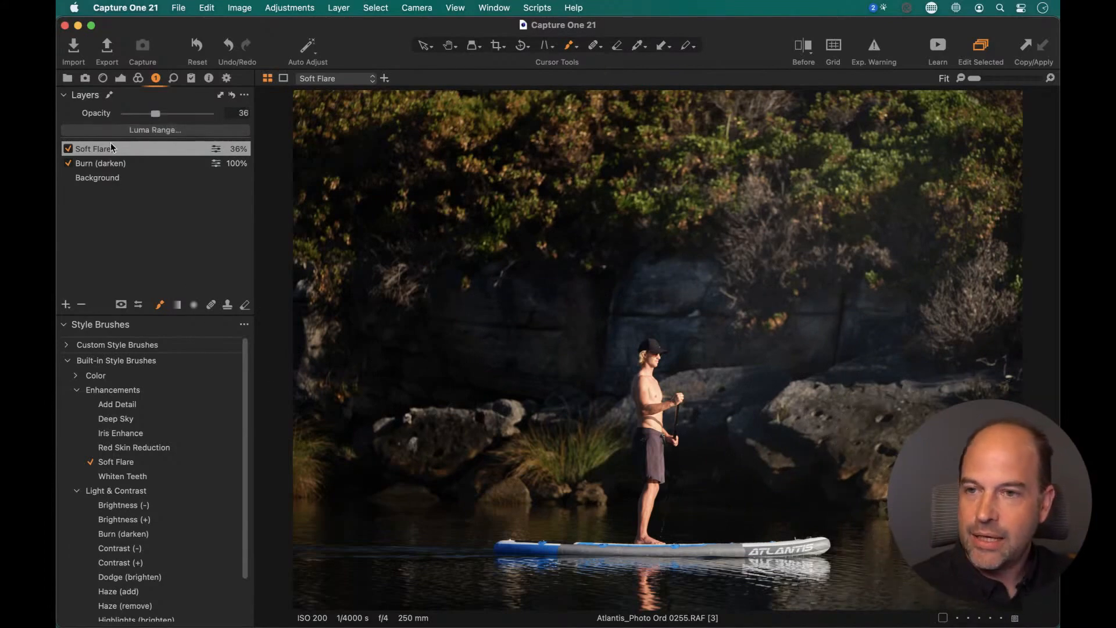
mouse_move(148, 116)
left_mouse_down()
mouse_move(270, 114)
mouse_move(88, 125)
mouse_move(155, 117)
left_mouse_up()
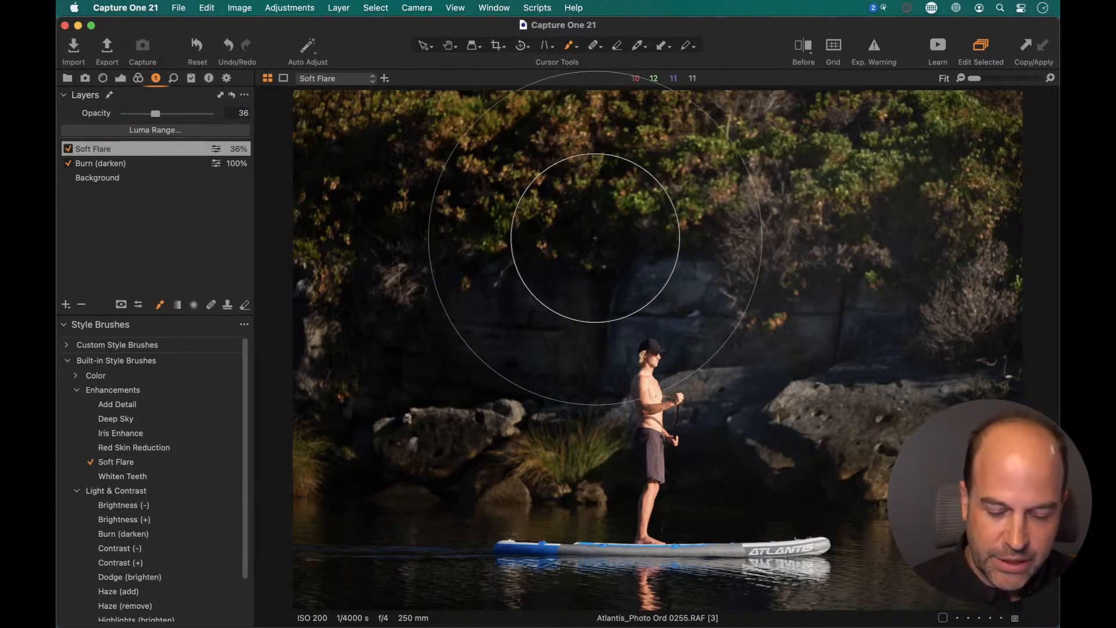
Step: Choose the Saturation (-) style brush from the built-in Color brushes and paint over the foliage above the cliff wall
right_click(546, 302)
right_click(523, 361)
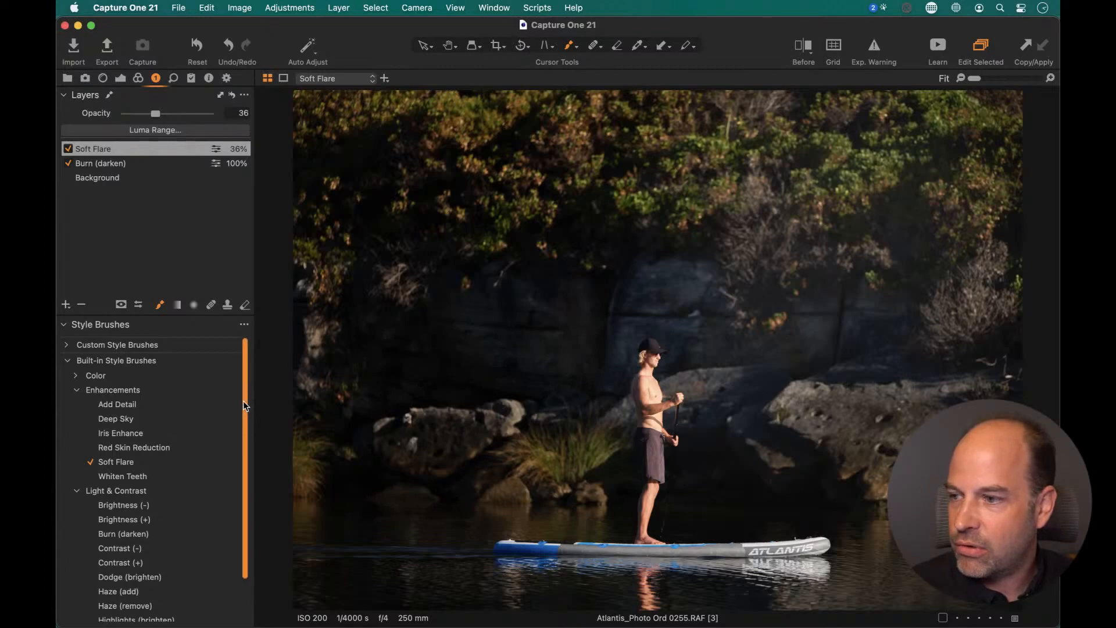
left_click_drag(243, 400, 248, 458)
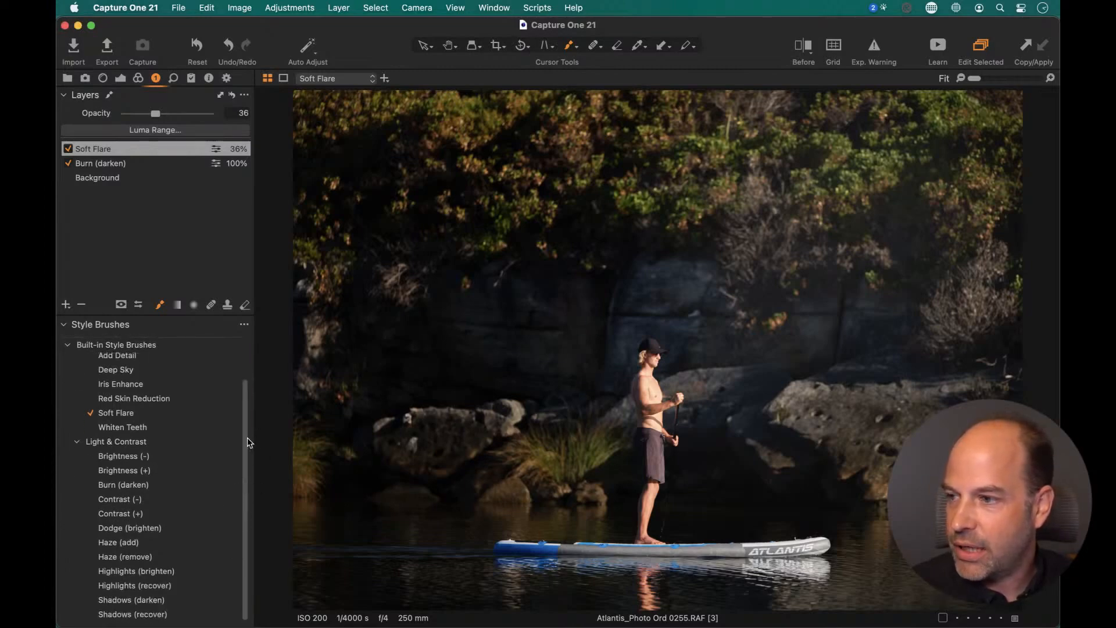
left_click_drag(246, 437, 243, 390)
left_click(76, 376)
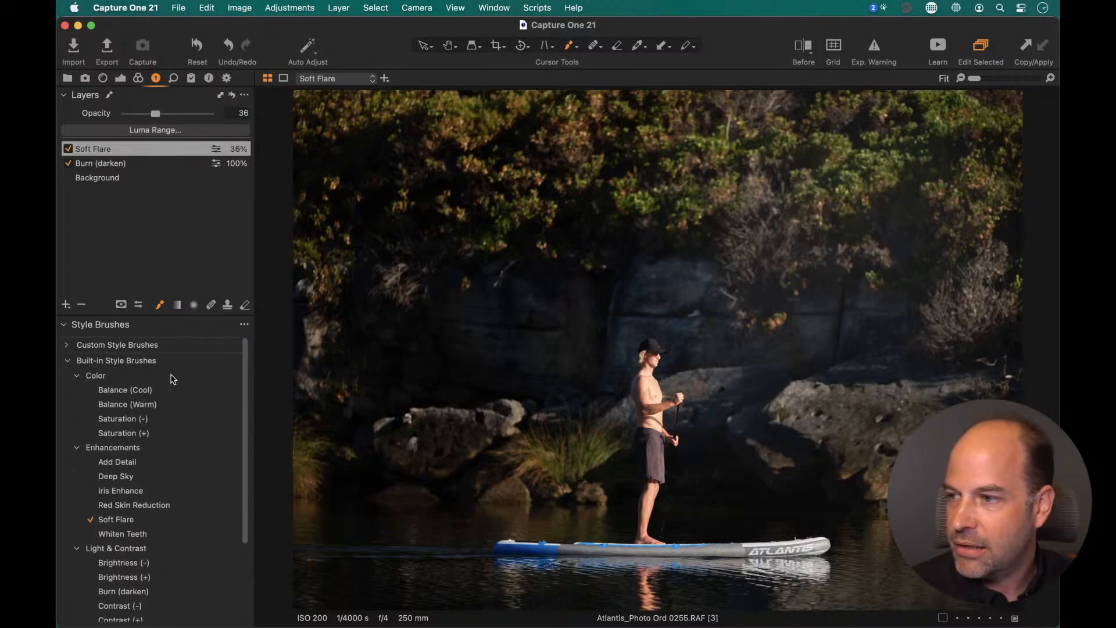
left_click(132, 419)
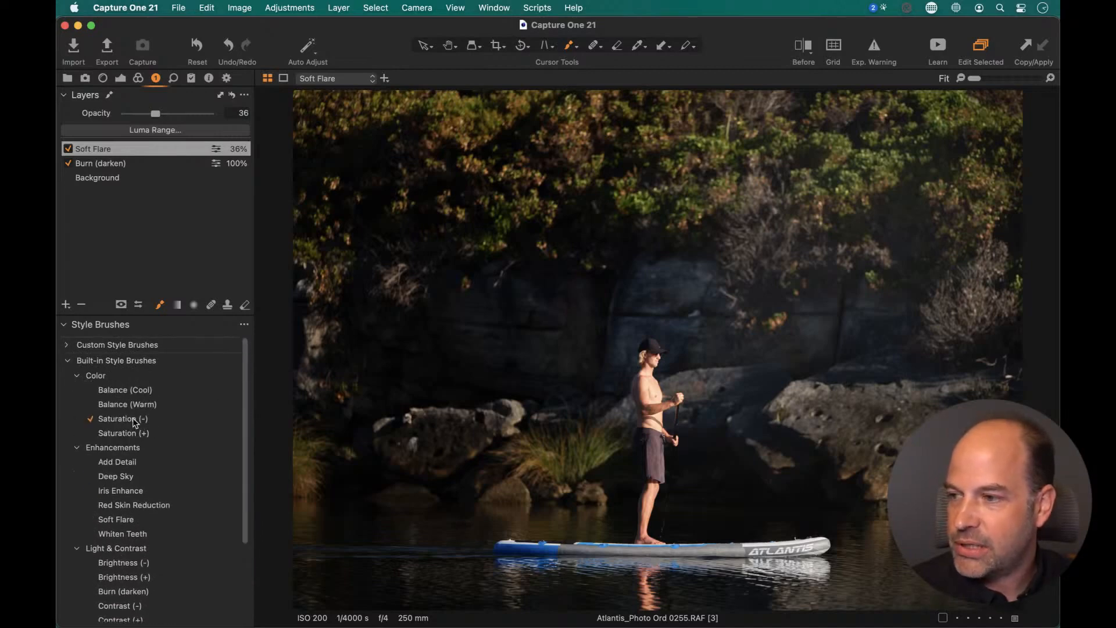
left_click_drag(544, 149, 530, 147)
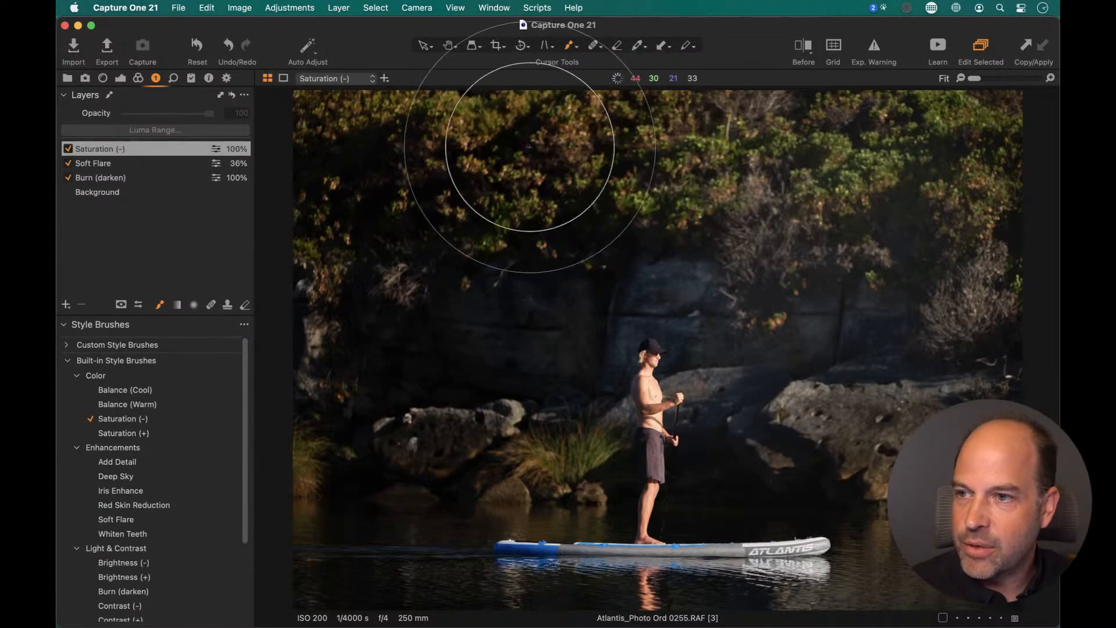
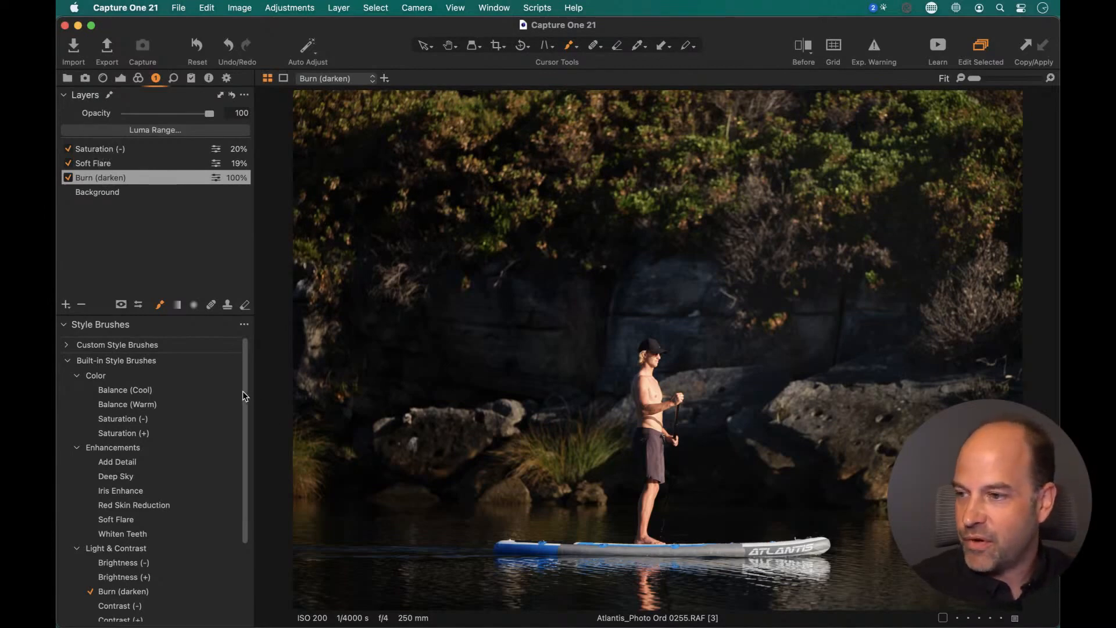
Step: Set the Background layer's Exposure to 1.27 and its Highlight to -58
scroll(242, 391, "down", 5)
scroll(250, 465, "up", 5)
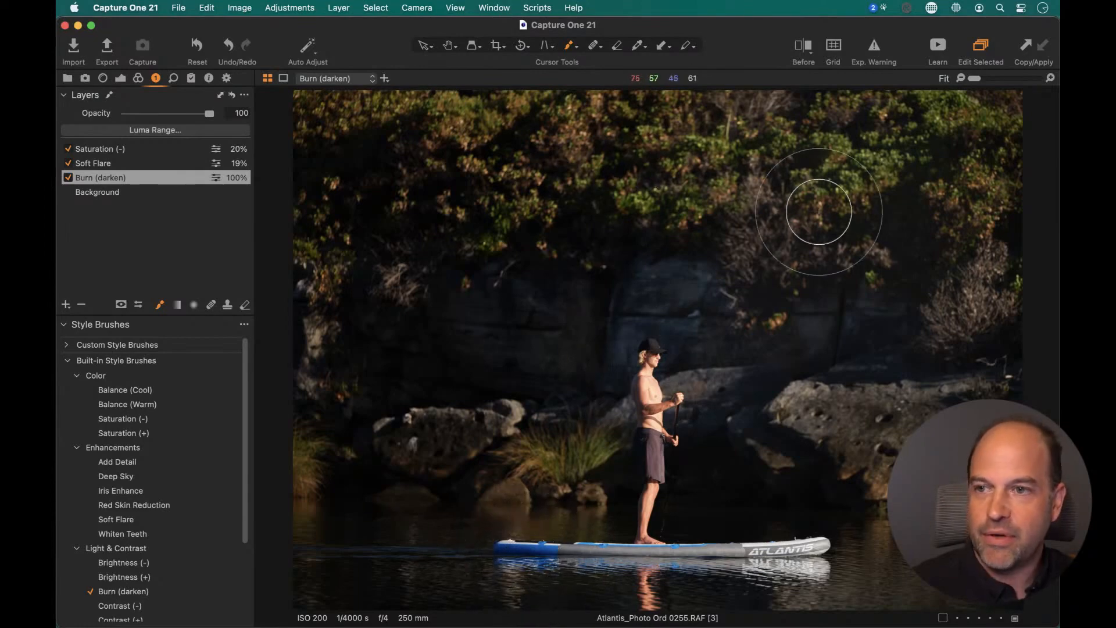
left_click(121, 78)
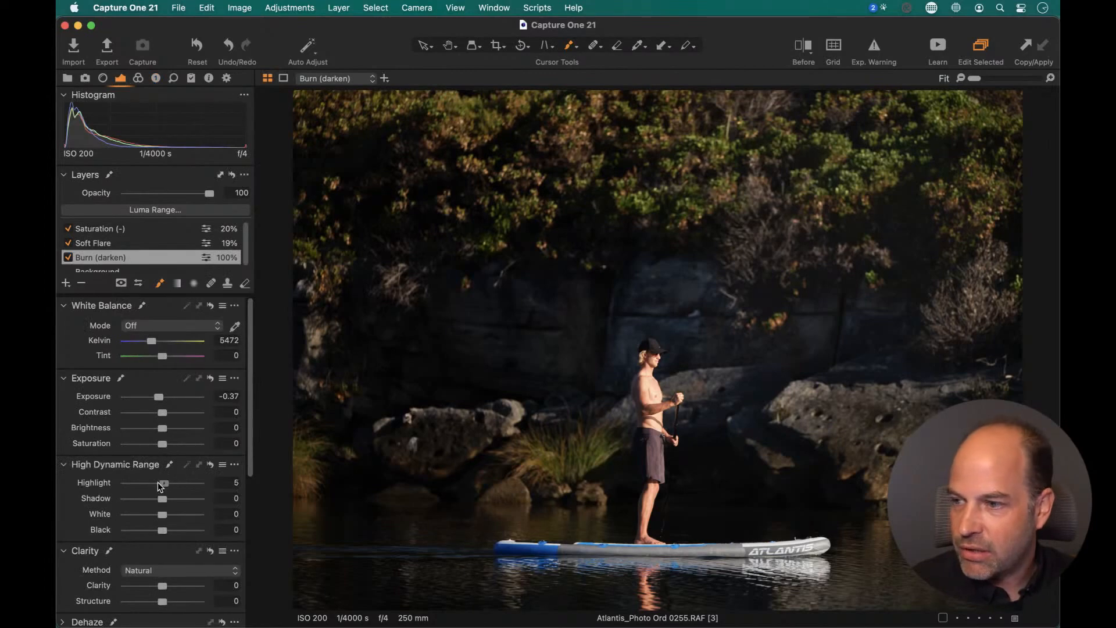
left_click_drag(160, 483, 144, 484)
left_click(107, 270)
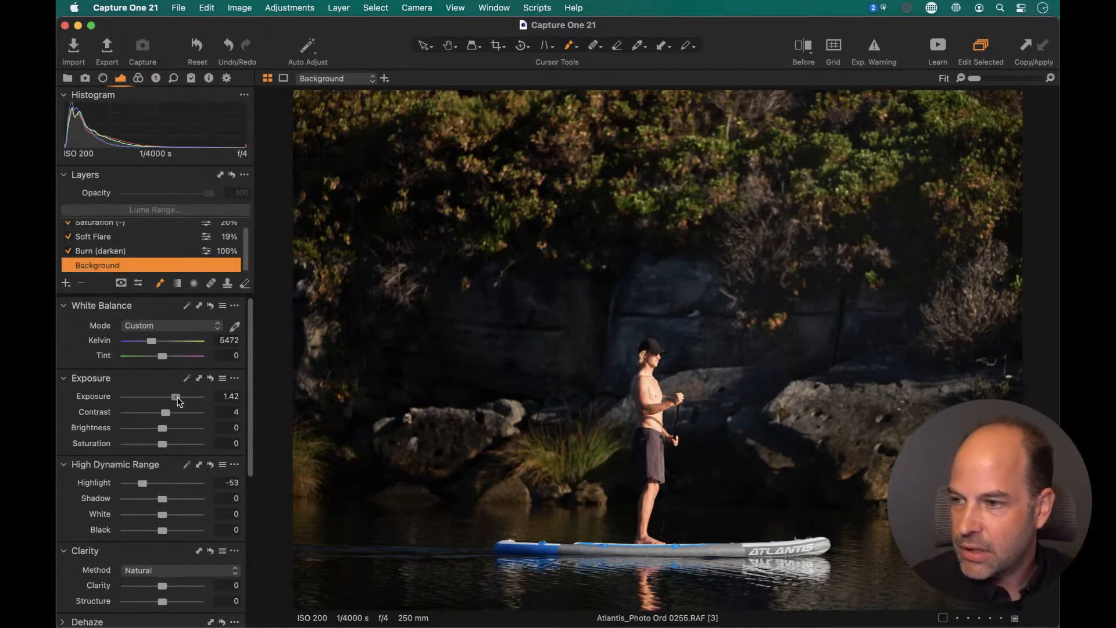
left_click_drag(178, 401, 175, 401)
left_click_drag(143, 483, 138, 488)
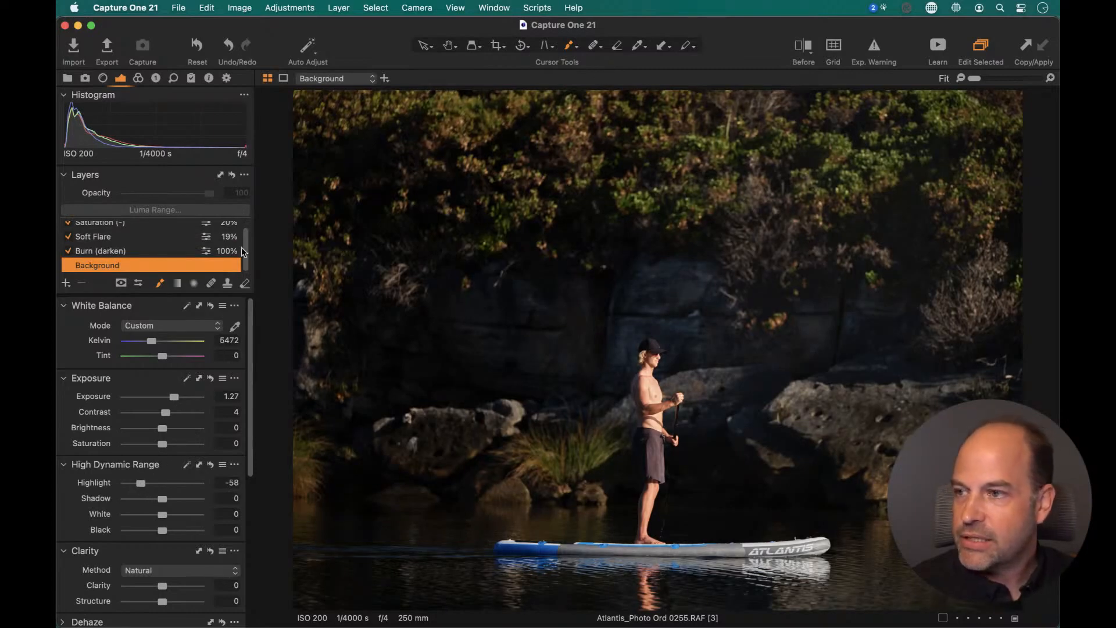
Step: Add a new adjustment layer at the top of the layer stack and name it "Clarity Sat +"
scroll(238, 249, "up", 1)
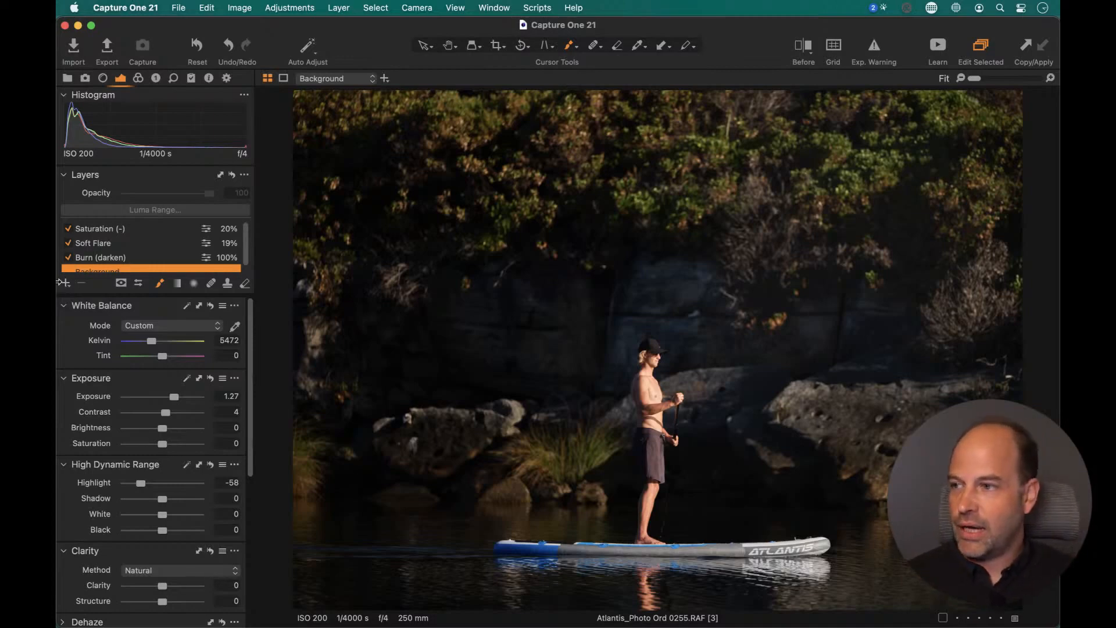
left_click(66, 283)
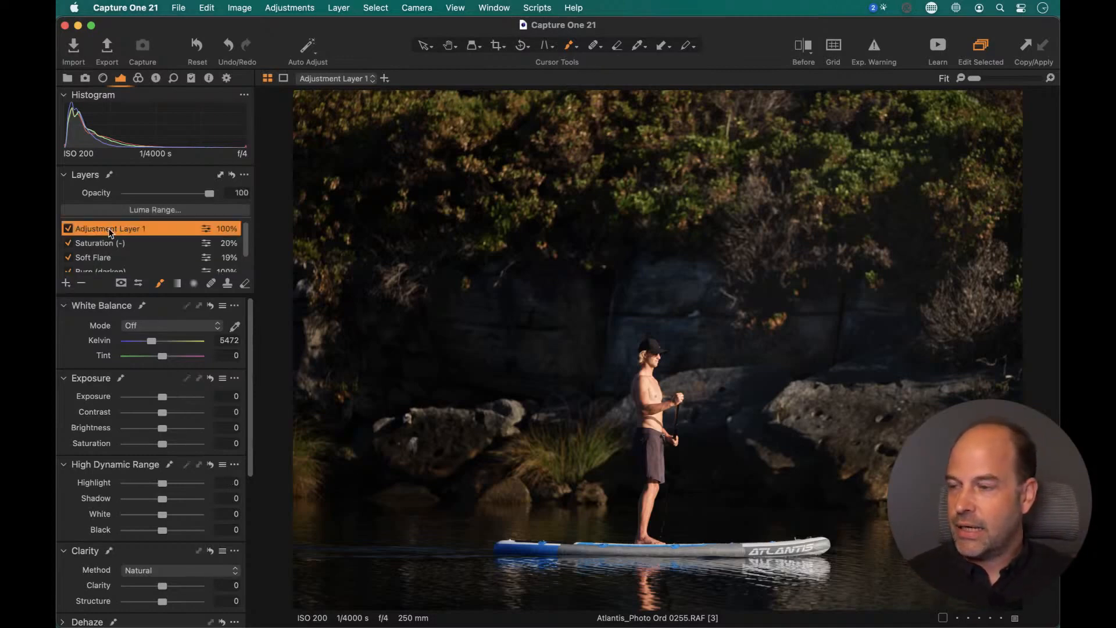
type("Clarity Sat +")
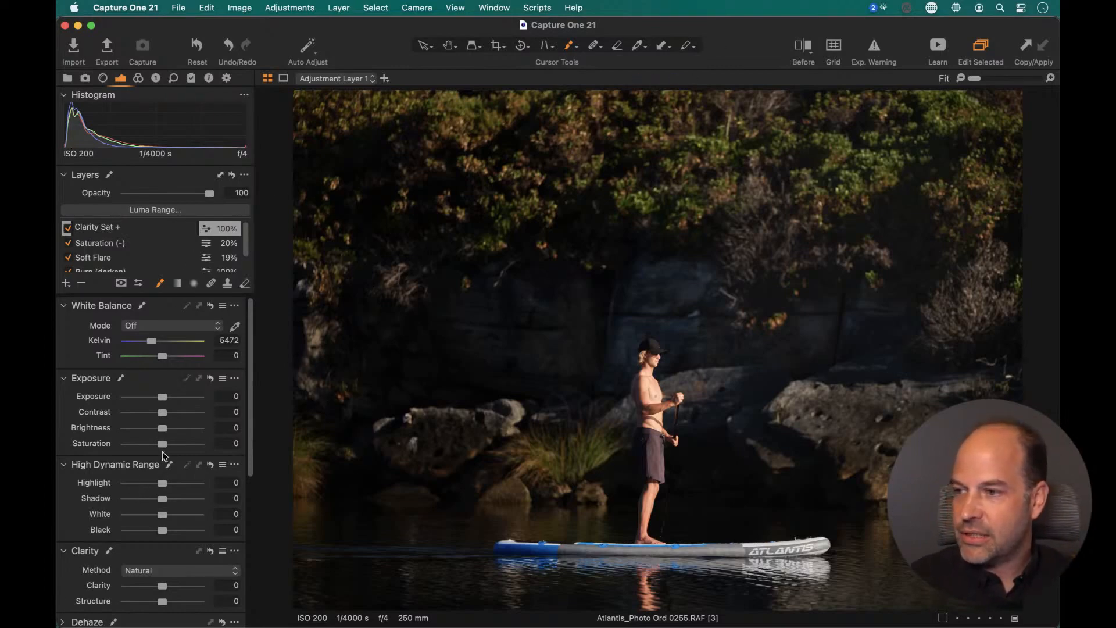
mouse_move(167, 445)
left_mouse_down()
mouse_move(130, 446)
mouse_move(173, 447)
left_mouse_up()
double_click(188, 445)
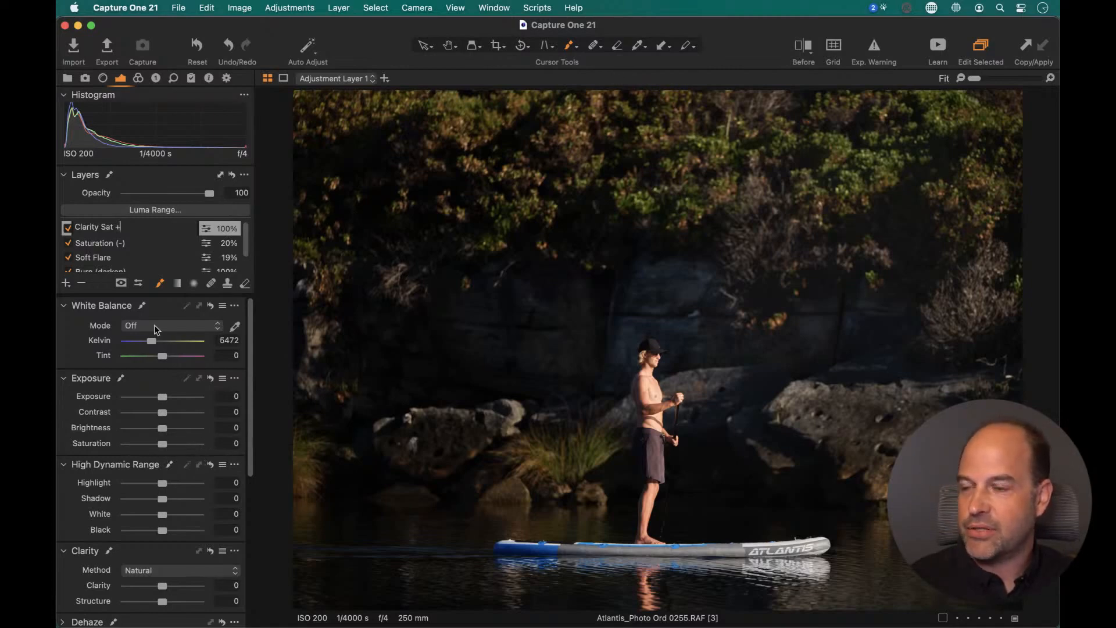
left_click(106, 229)
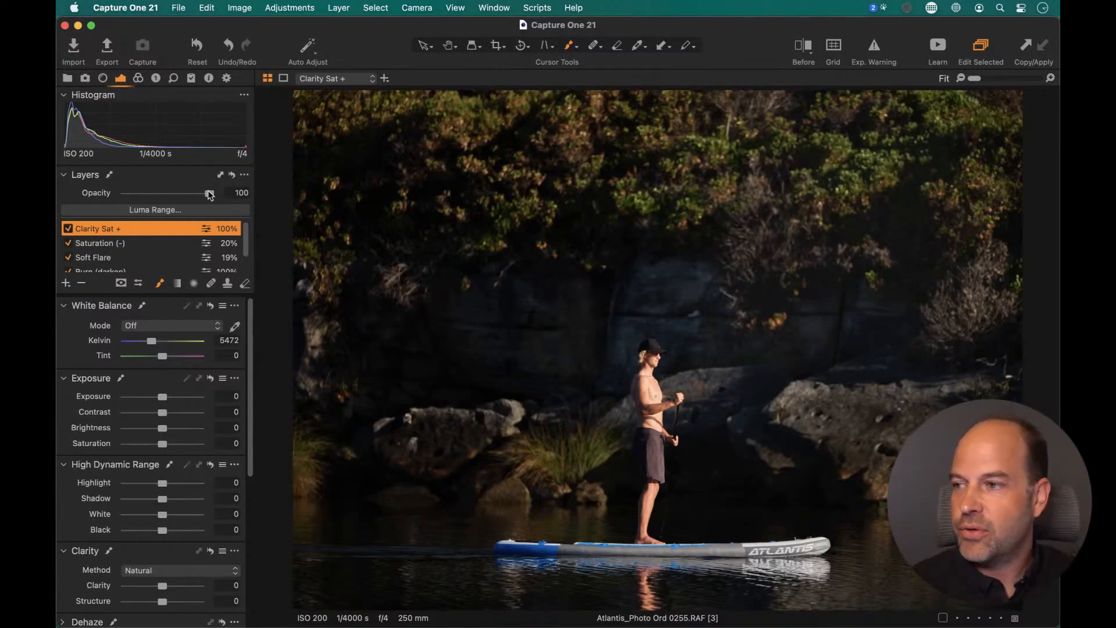
Step: Fill the mask of the Clarity Sat + layer so its adjustments cover the whole photo
left_click(66, 283)
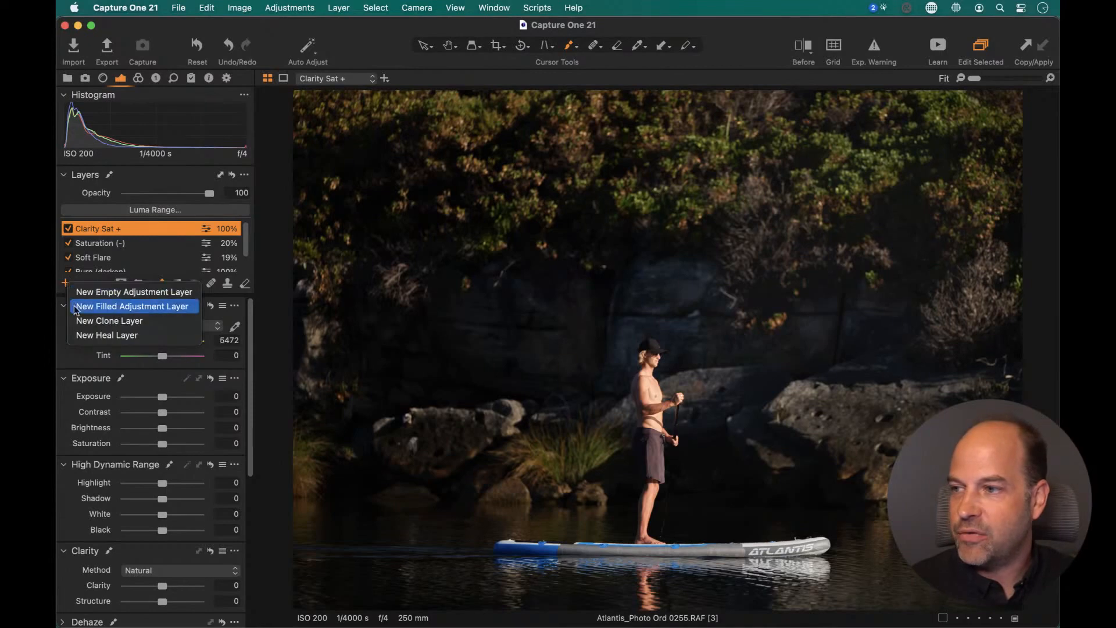
left_click(62, 270)
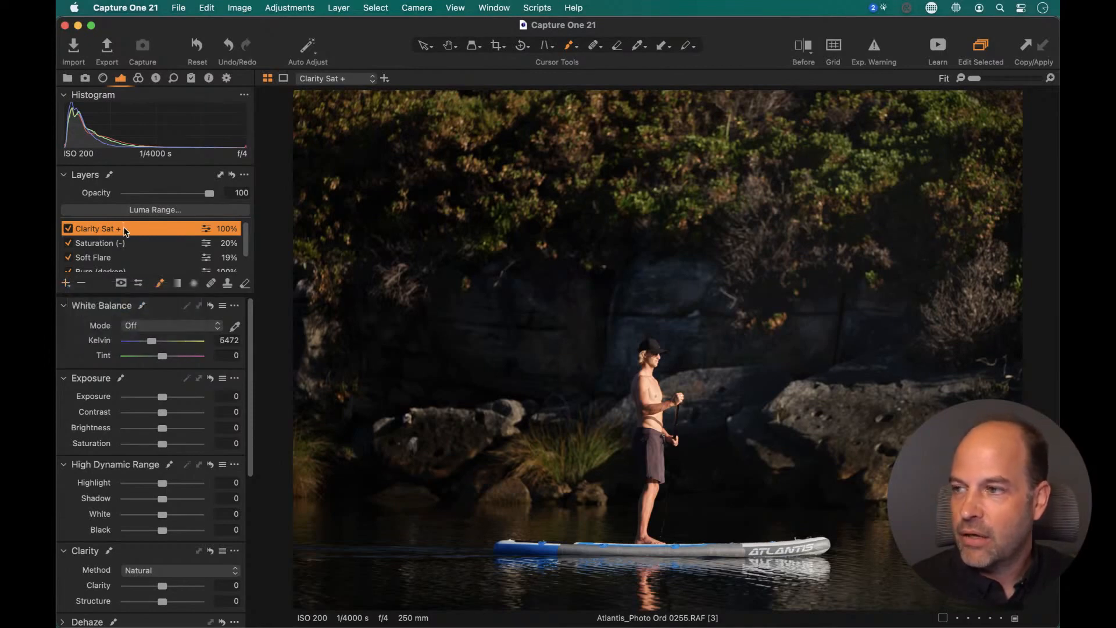
right_click(125, 231)
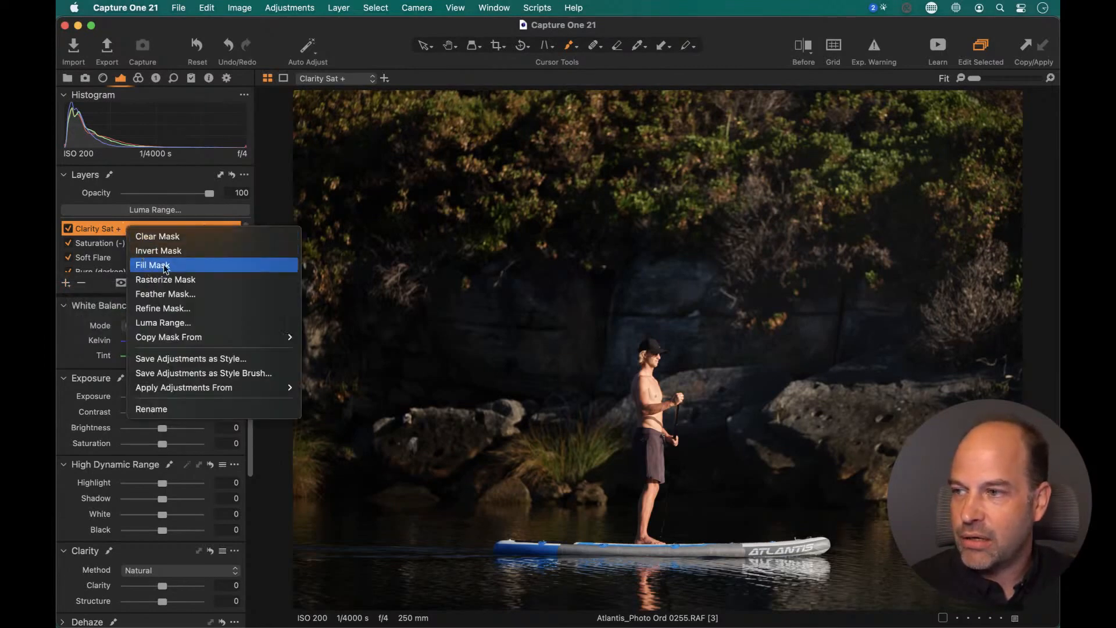
left_click(201, 265)
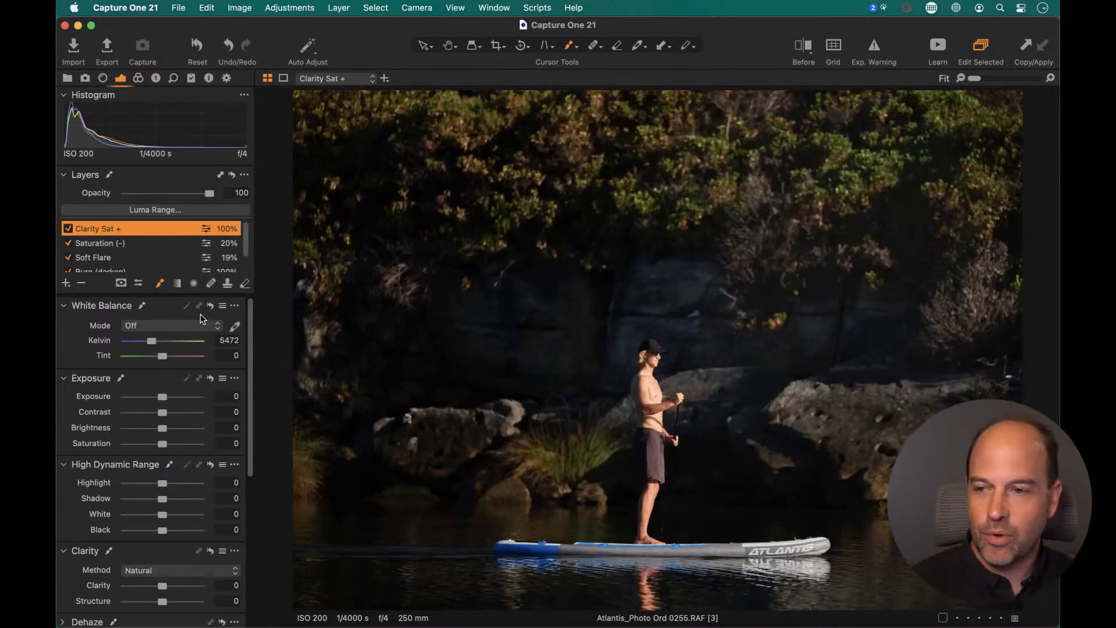
Step: Set the Clarity Sat + layer's Clarity to 46 and its Saturation to 21
scroll(251, 429, "down", 5)
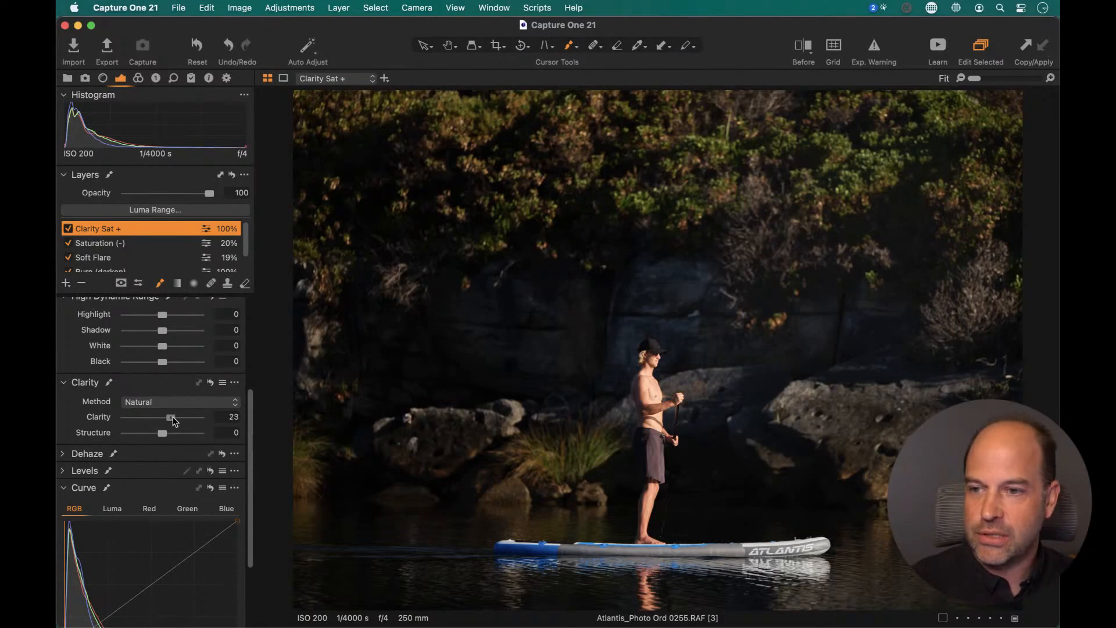
mouse_move(172, 418)
left_mouse_down()
mouse_move(155, 418)
mouse_move(215, 418)
mouse_move(180, 417)
left_mouse_up()
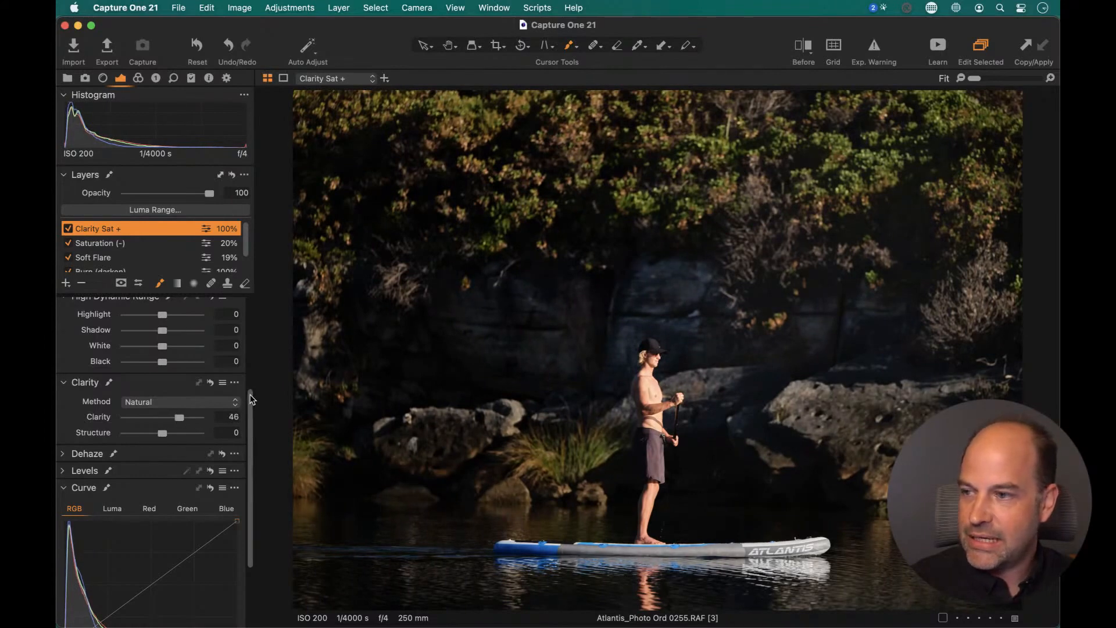
left_click_drag(250, 396, 251, 349)
left_click_drag(163, 364, 173, 369)
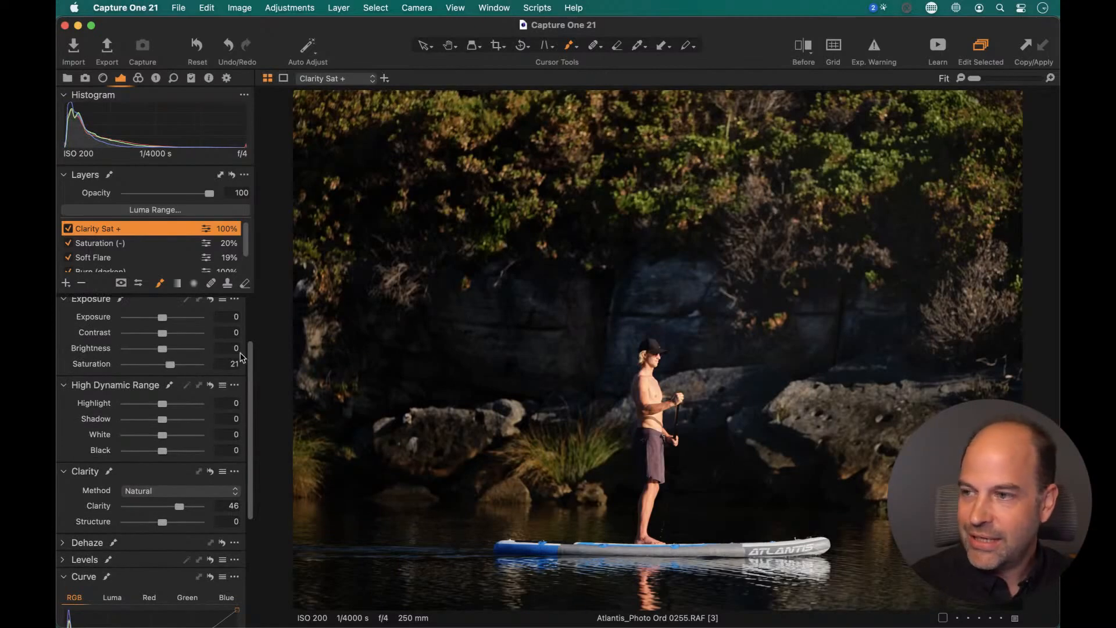
Step: Try raising Black on the Clarity Sat + layer, reset it, and set Shadow to 10
left_click_drag(249, 350, 247, 379)
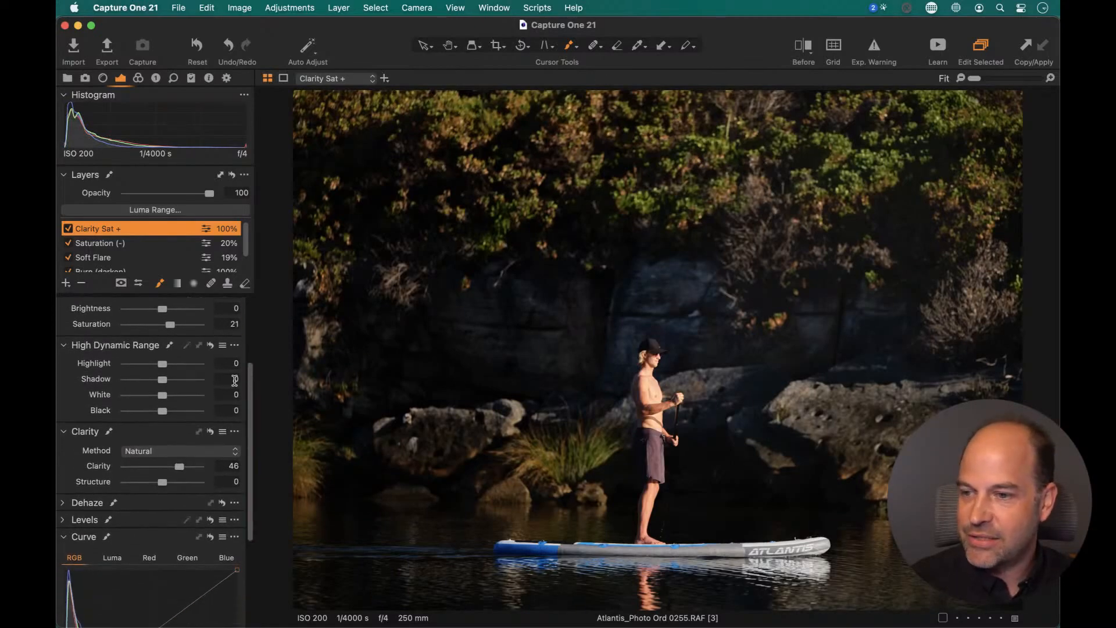
left_click_drag(161, 410, 173, 409)
double_click(174, 410)
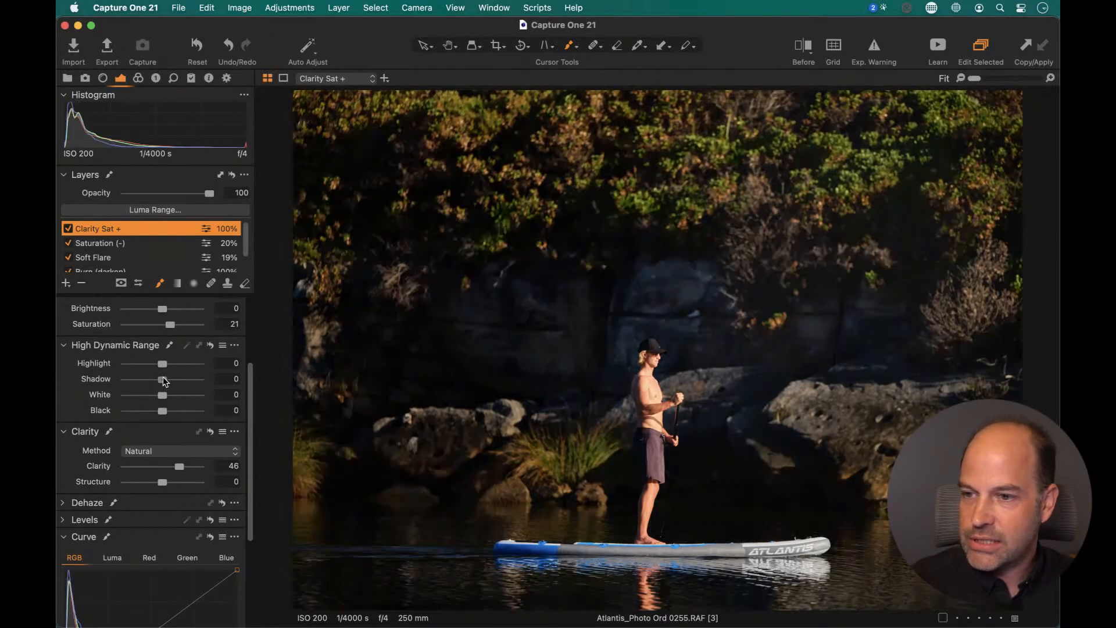
left_click_drag(163, 379, 168, 381)
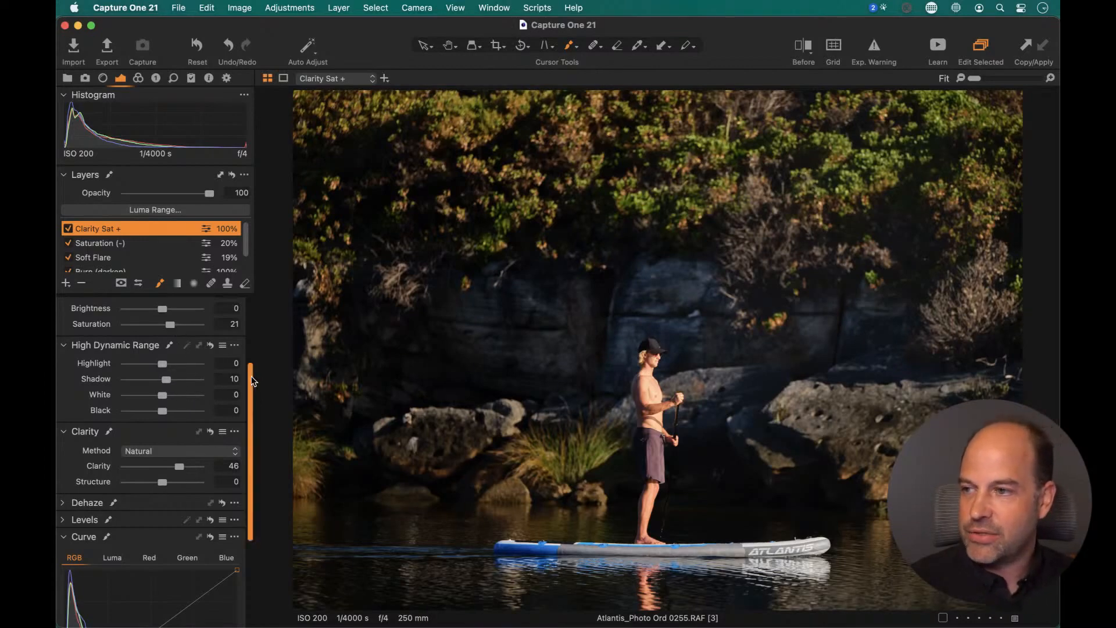
scroll(253, 381, "up", 4)
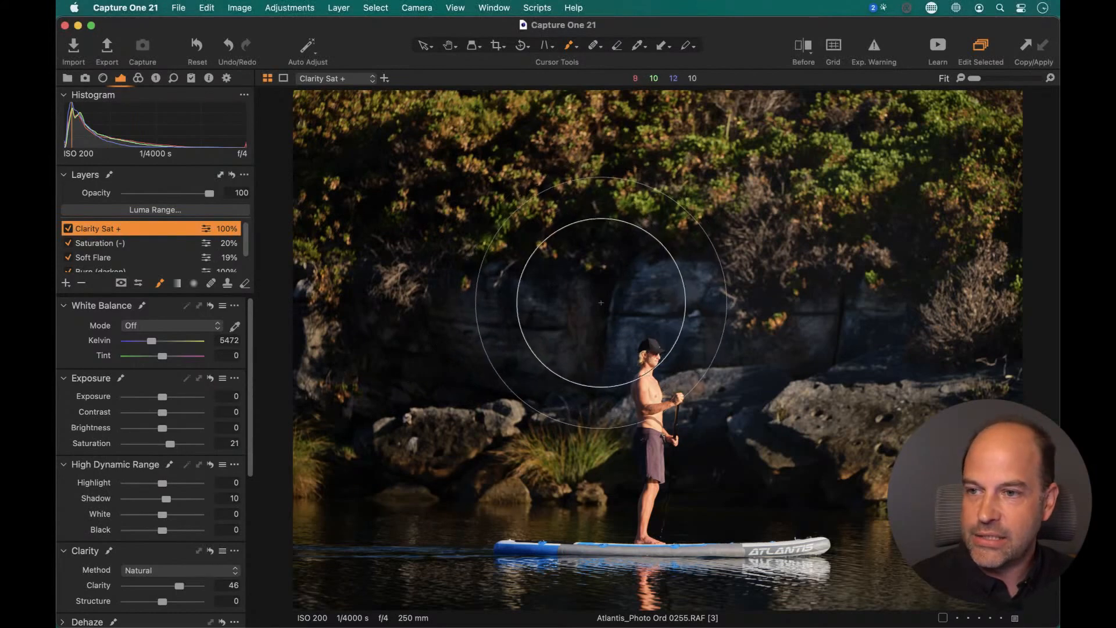
Step: Adjust the brush settings for the Clarity Sat + layer to a Size of 1,353 and a Flow of 4
right_click(578, 300)
left_click_drag(599, 307, 578, 306)
mouse_move(572, 319)
left_mouse_down()
mouse_move(533, 321)
mouse_move(576, 304)
mouse_move(529, 319)
mouse_move(578, 304)
left_mouse_up()
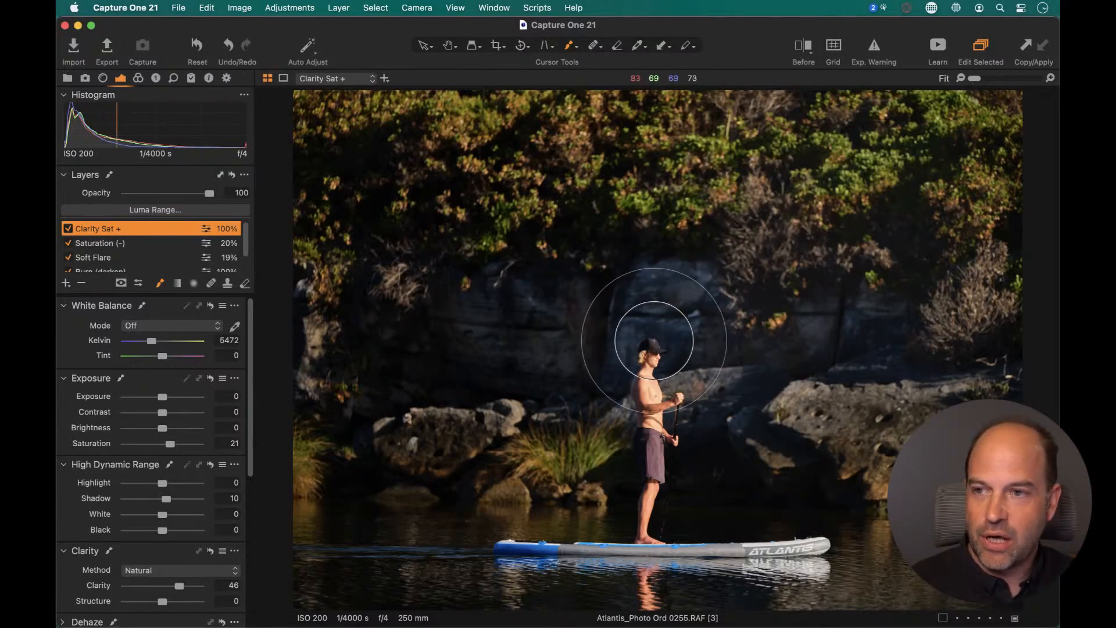
right_click(585, 296)
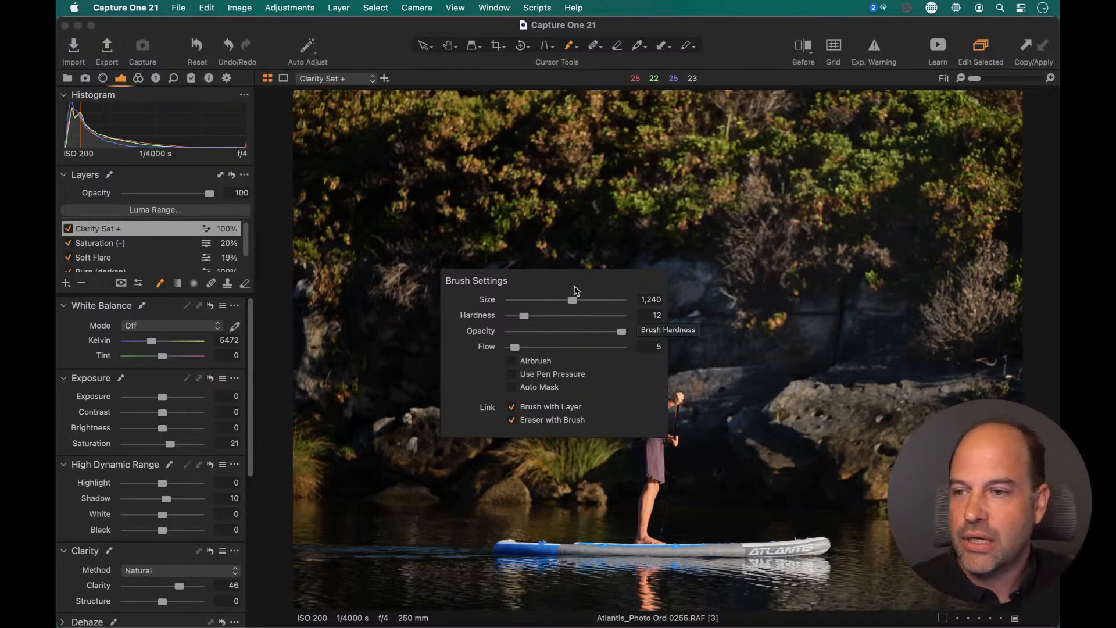
left_click_drag(572, 300, 574, 300)
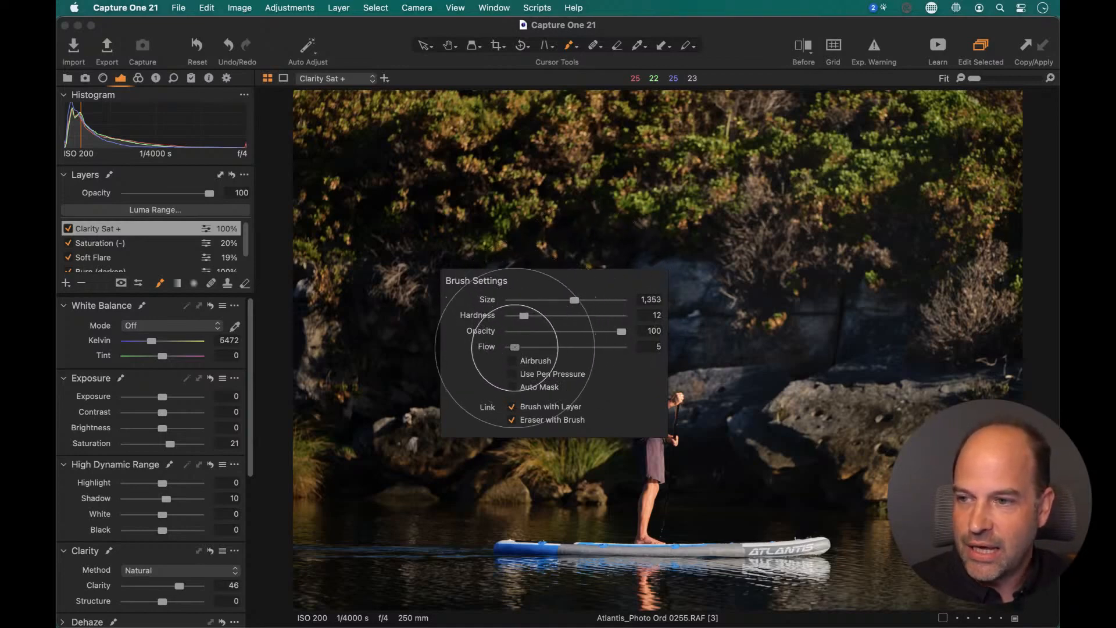
left_click_drag(515, 347, 513, 348)
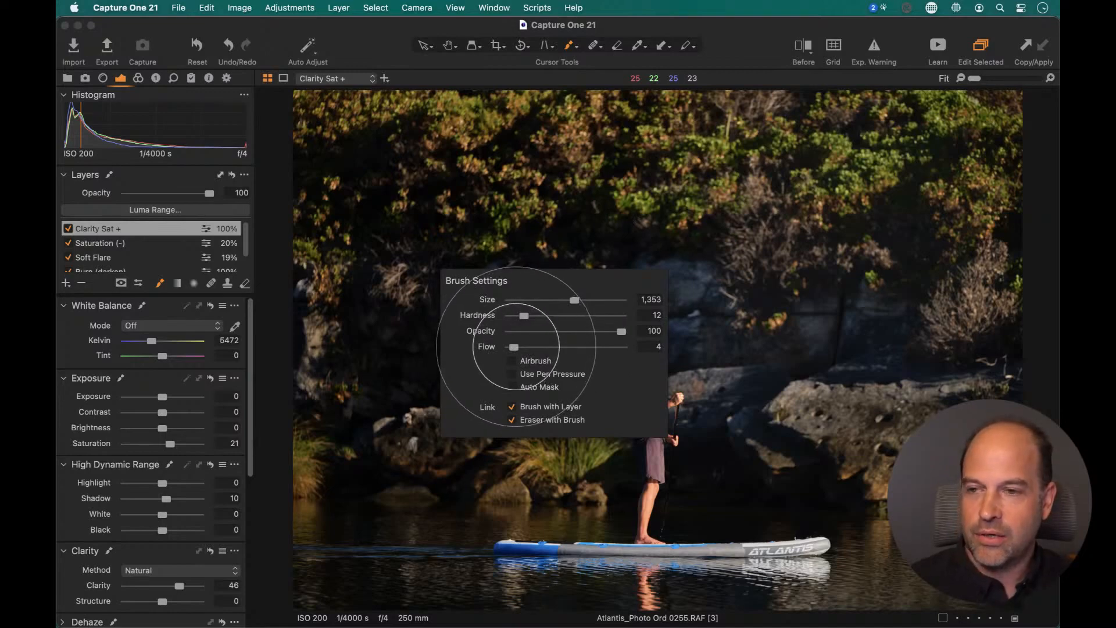
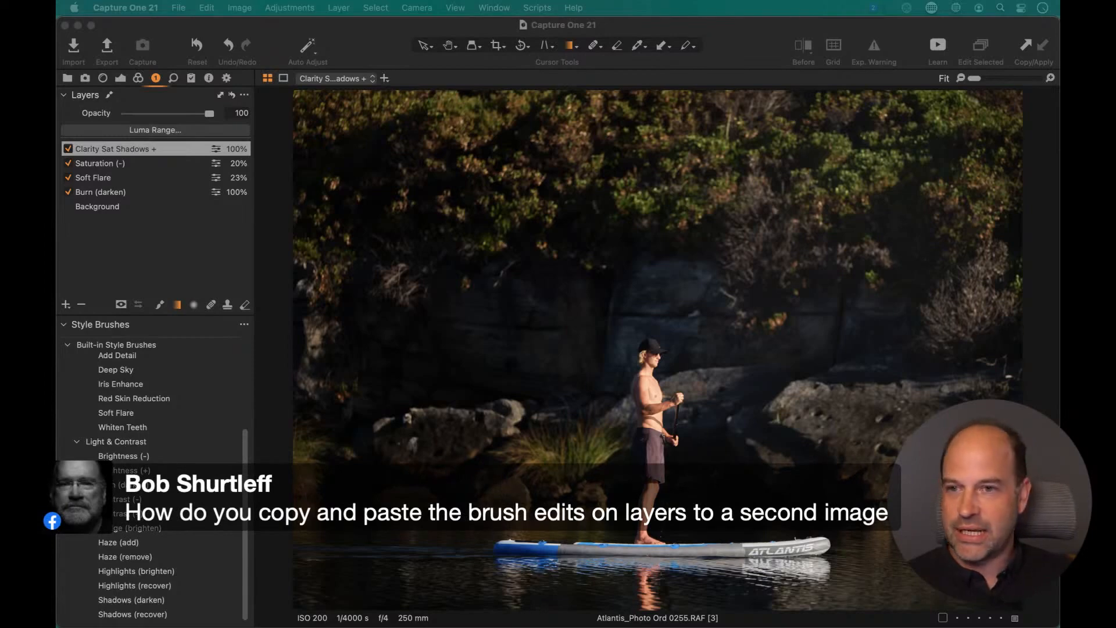
left_click(285, 394)
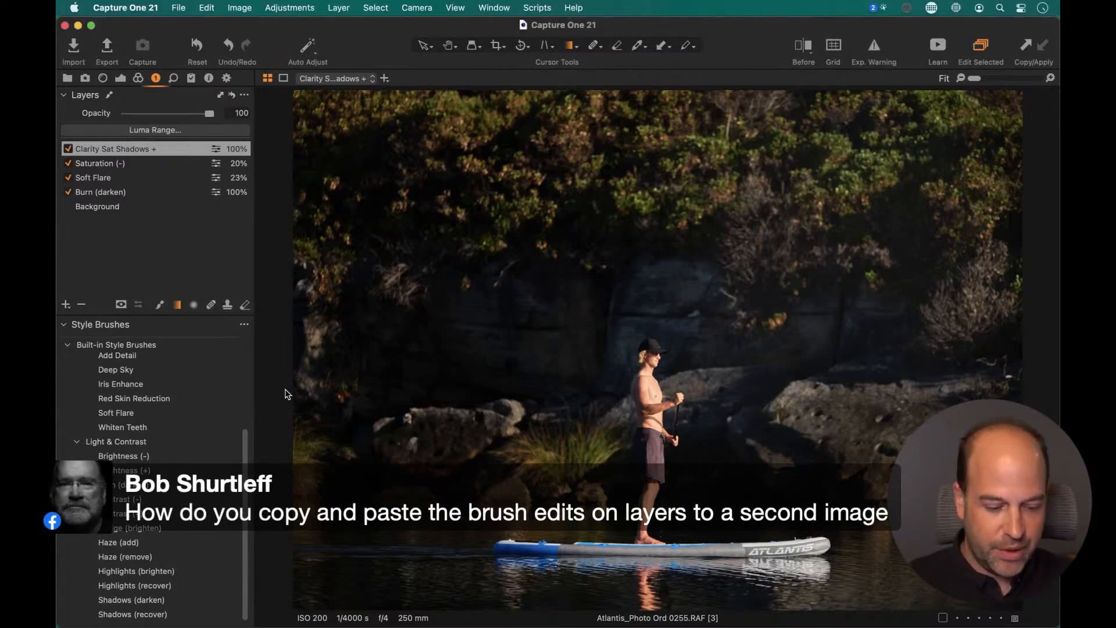
Step: Show the image browser and open variant 1 of the Atlantis_Photo Ord 0255 photo
key("super+b")
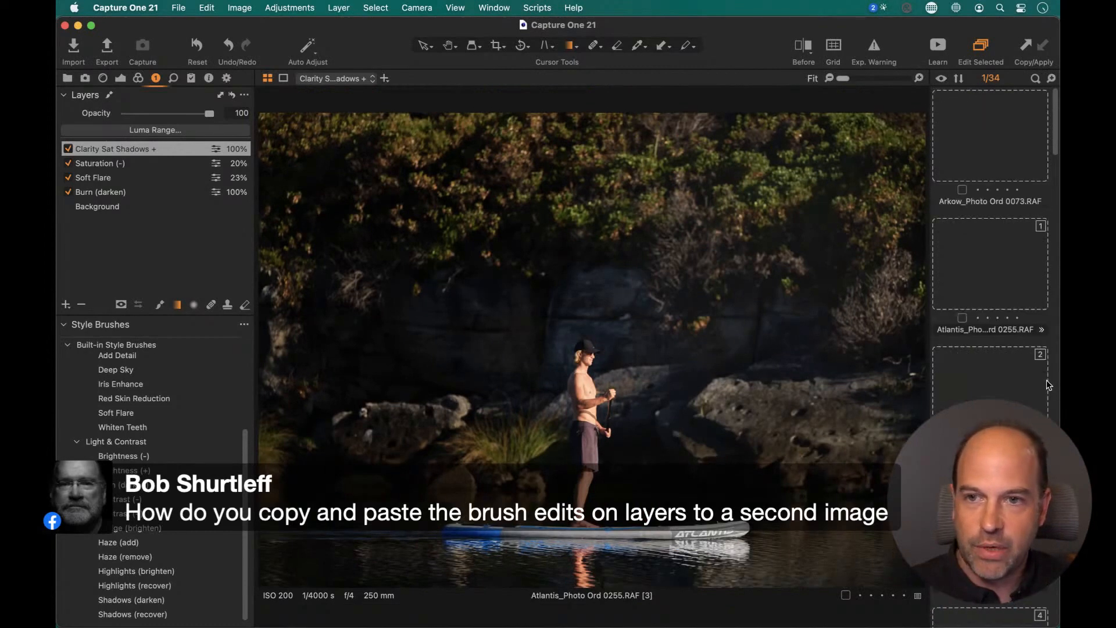
scroll(988, 253, "down", 5)
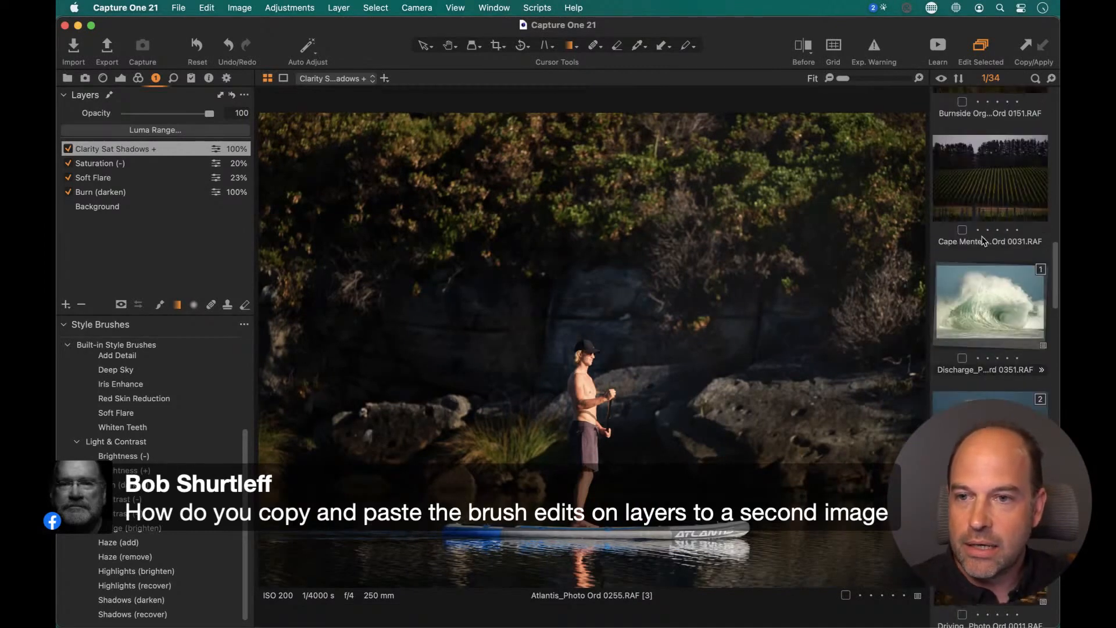
scroll(983, 241, "up", 5)
left_click(984, 278)
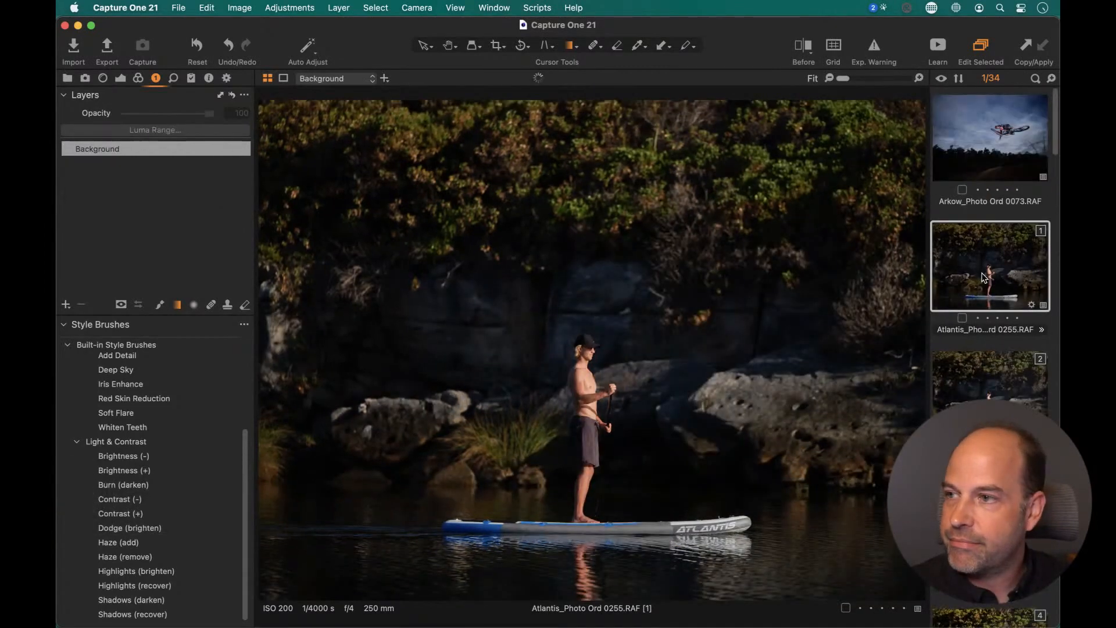
Step: Delete Adjustment Layer 1 from variant 2 of the paddleboarder photo
left_click(990, 381)
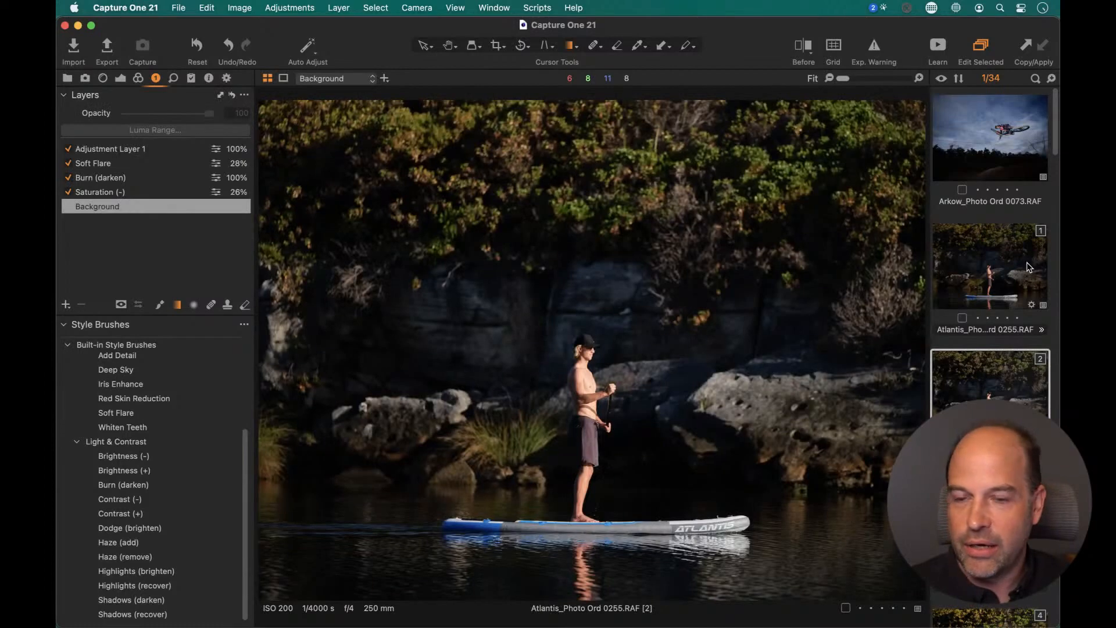
left_click(110, 149)
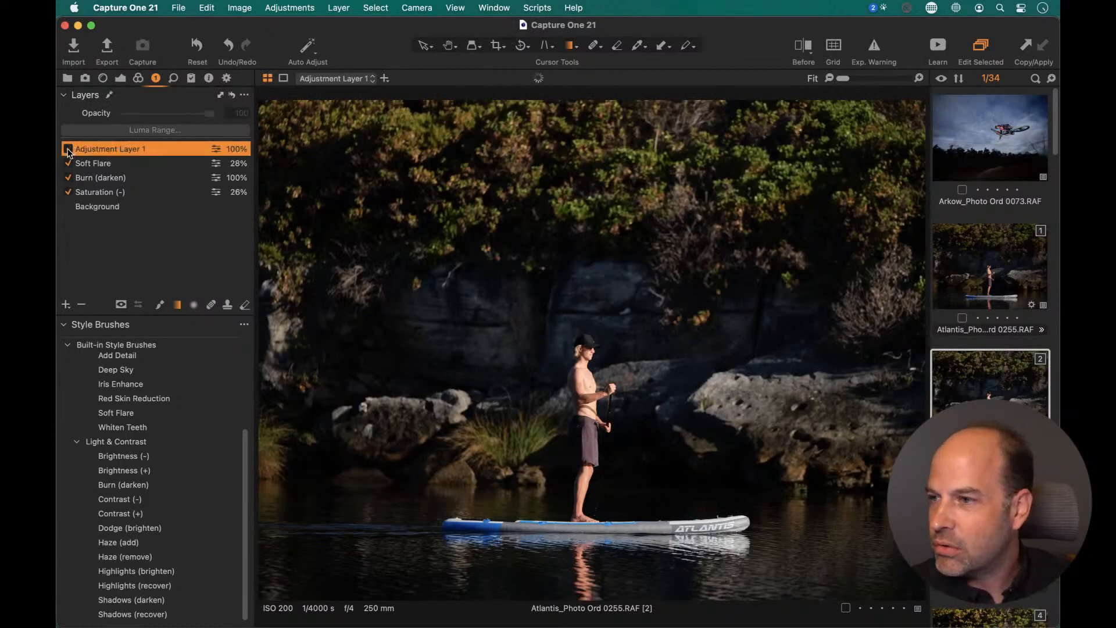
left_click(82, 304)
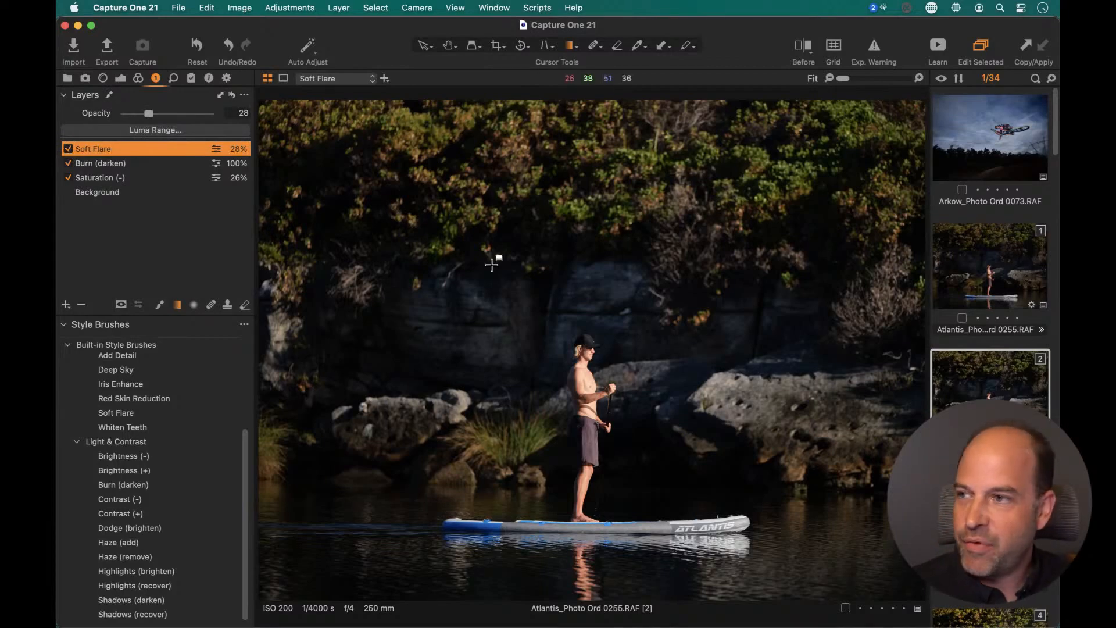
Step: Select variants 2 and 1 together, with variant 2 as the source, and copy and apply its Soft Flare, Burn (darken) and Saturation (-) layers to variant 1
left_click(982, 271)
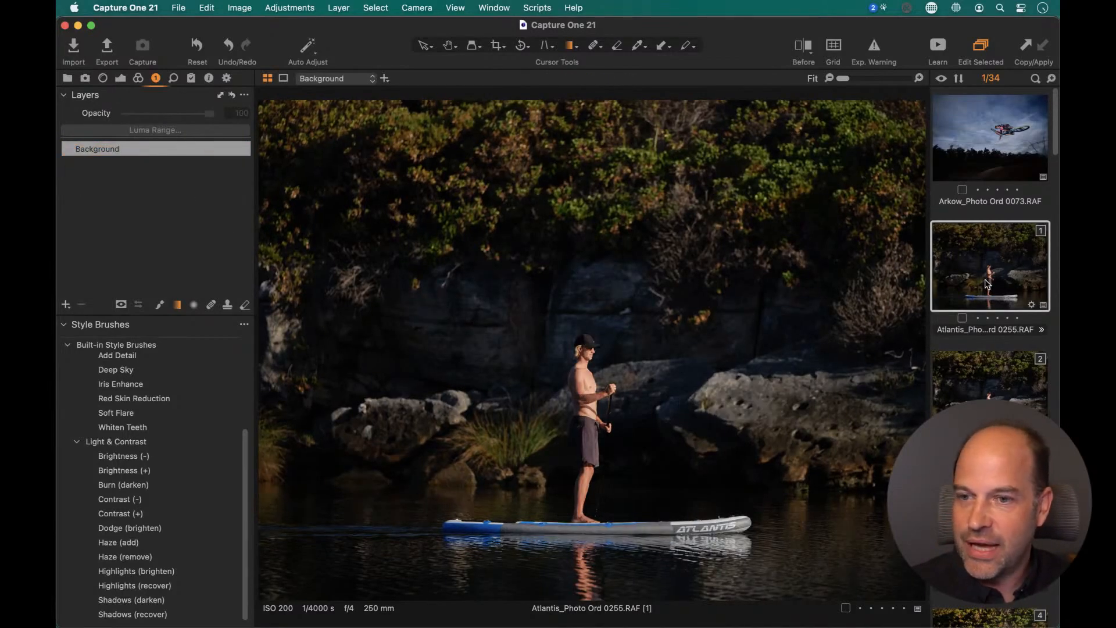
left_click(992, 394)
left_click(967, 271, "super")
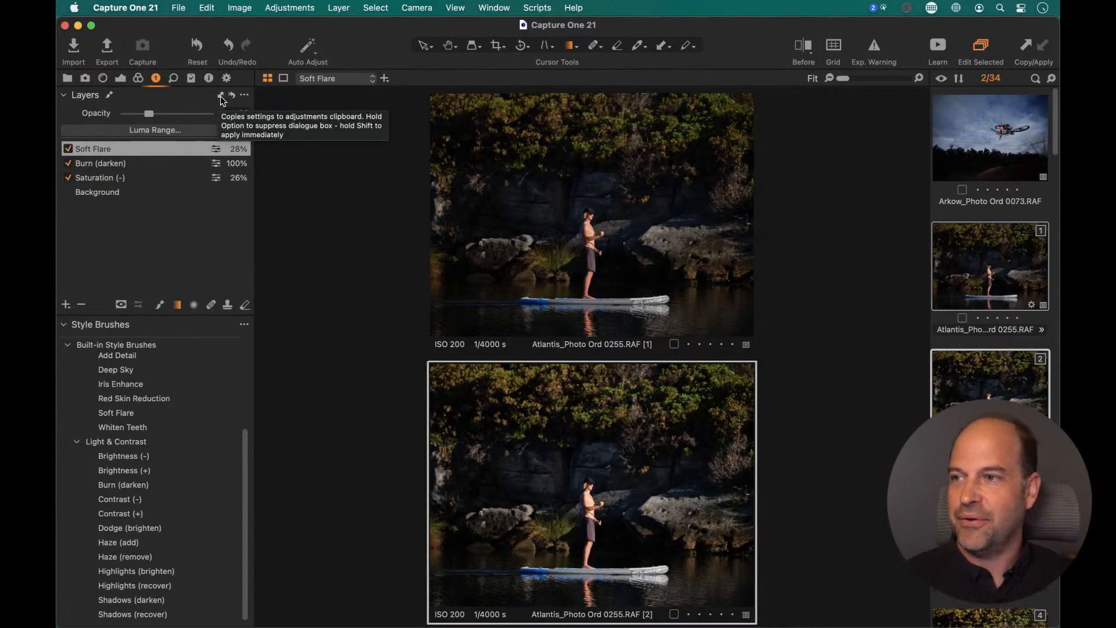
left_click(221, 95)
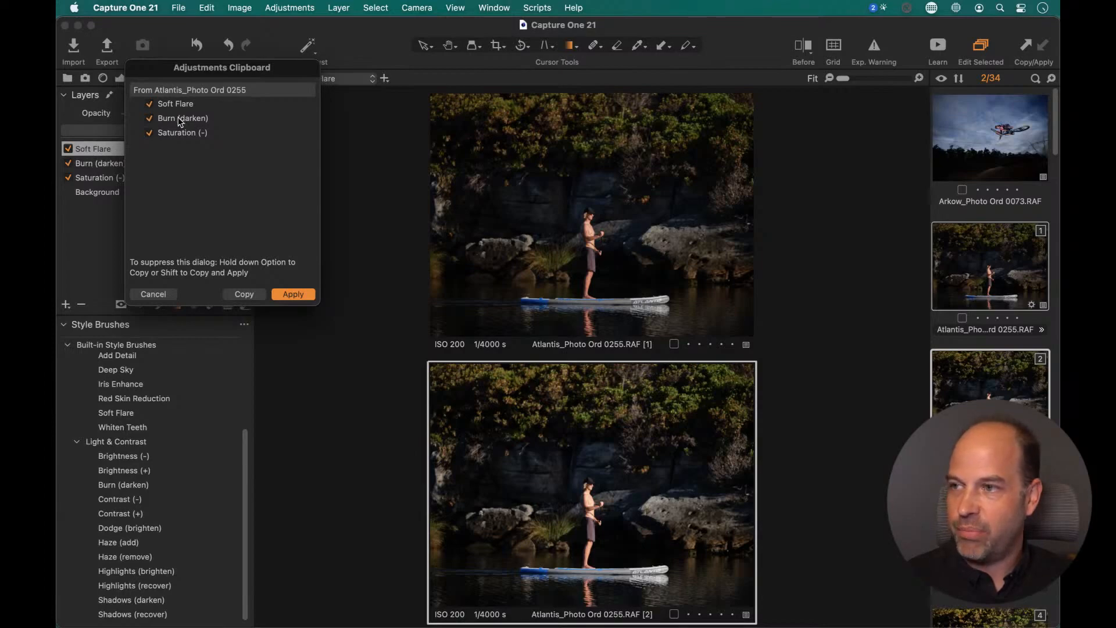
left_click(294, 295)
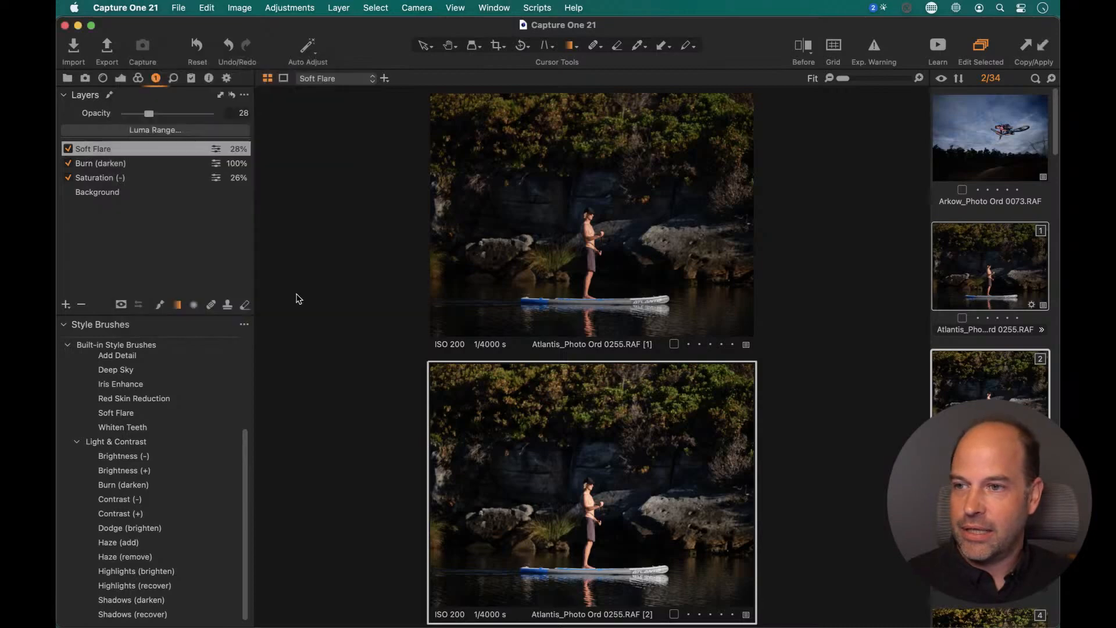
Step: View variant 1 on its own to check the layers copied onto it
left_click(965, 337)
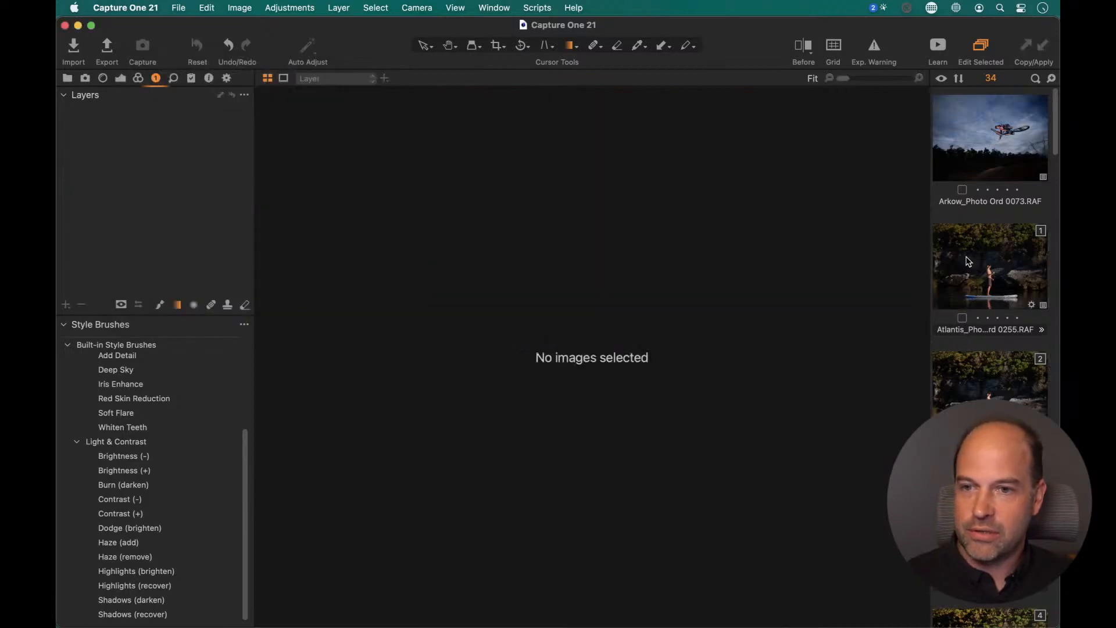
right_click(968, 259)
mouse_move(942, 261)
left_click(1008, 209)
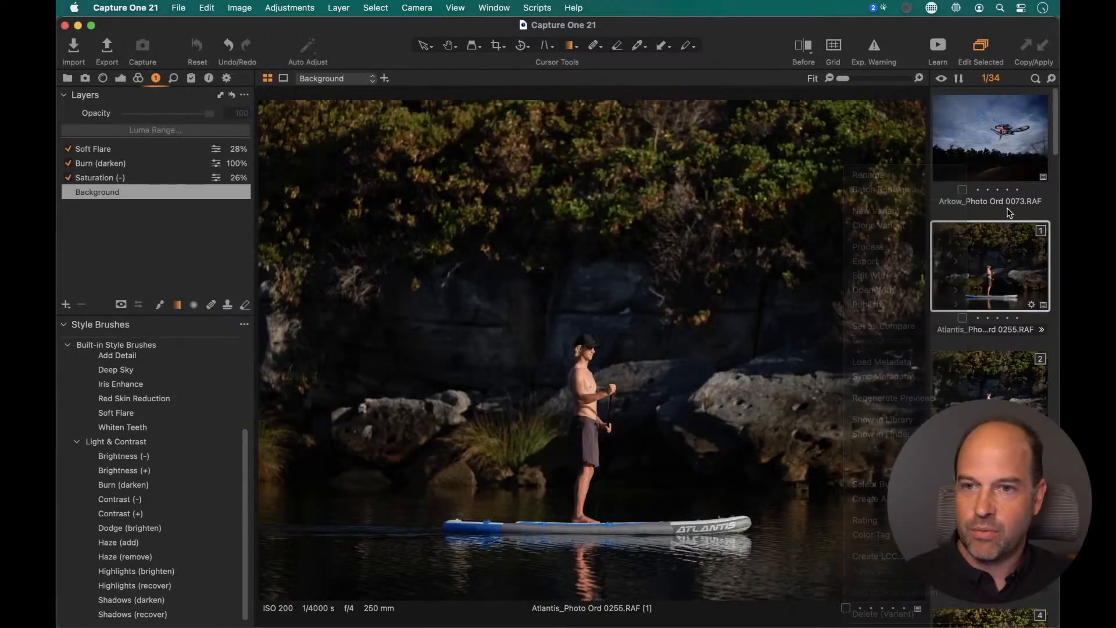
left_click(1008, 210)
right_click(1004, 267)
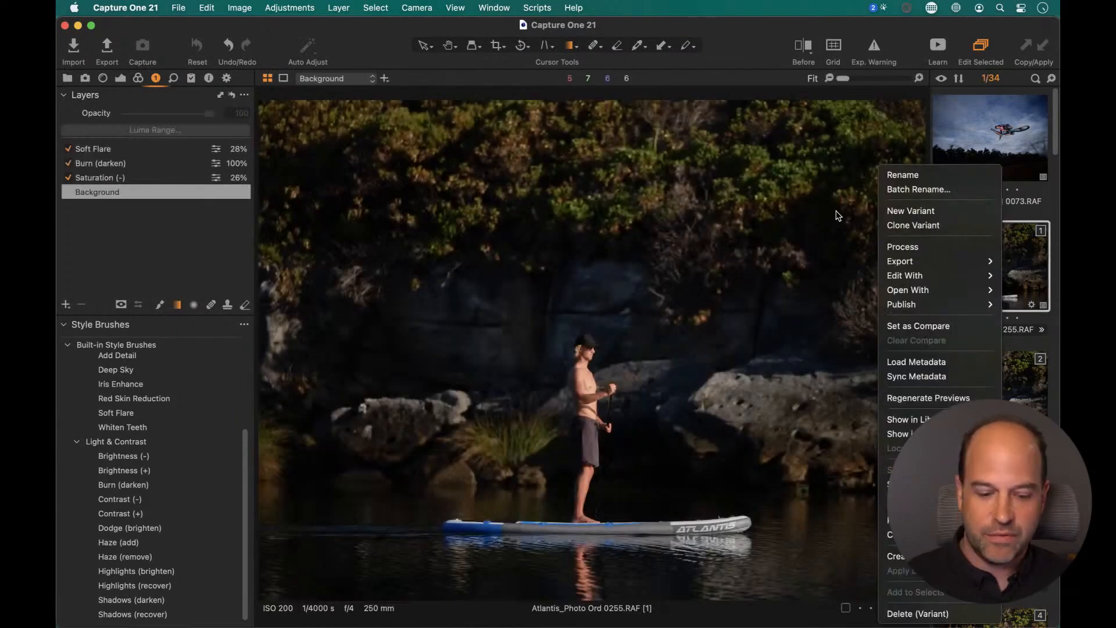
left_click(831, 214)
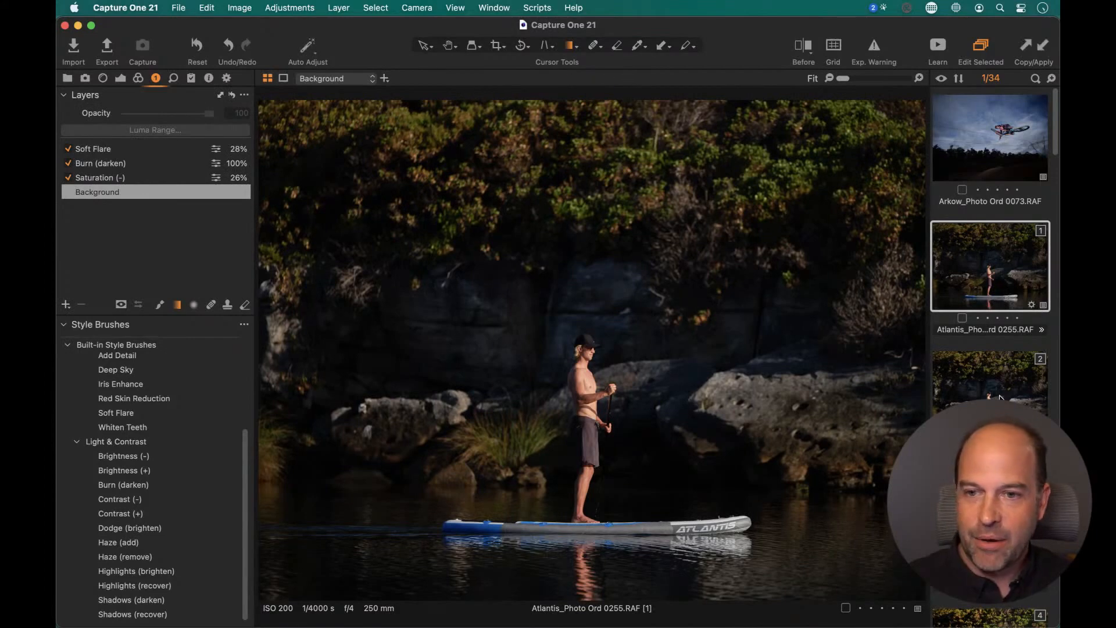
Step: Reset the Layers tool on variant 1 to remove its copied layers
left_click(986, 377)
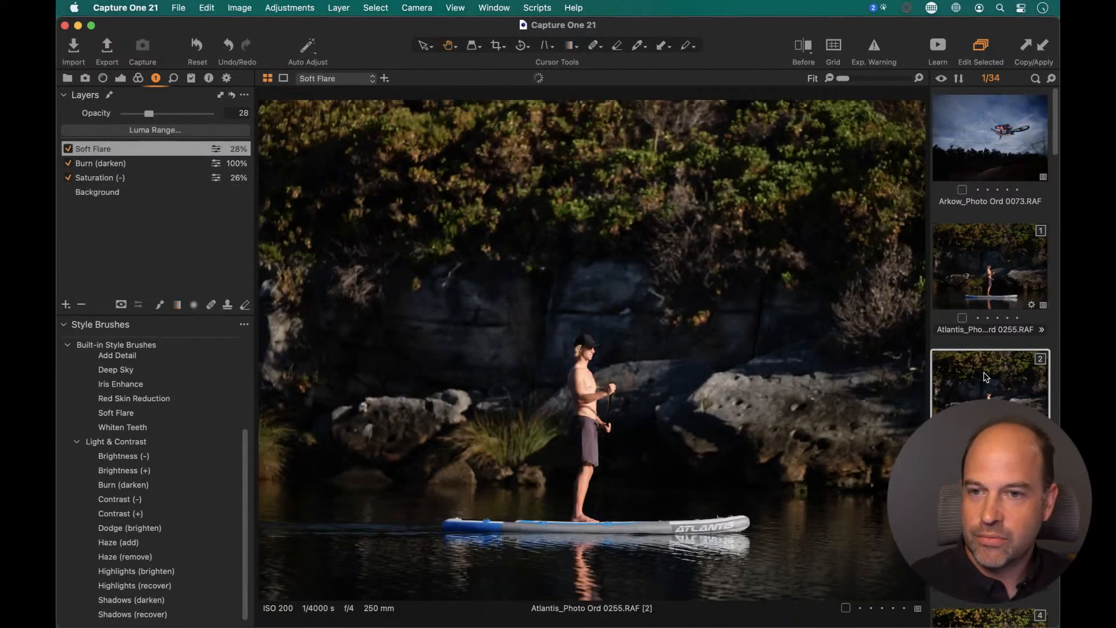
left_click(987, 276)
left_click(232, 95)
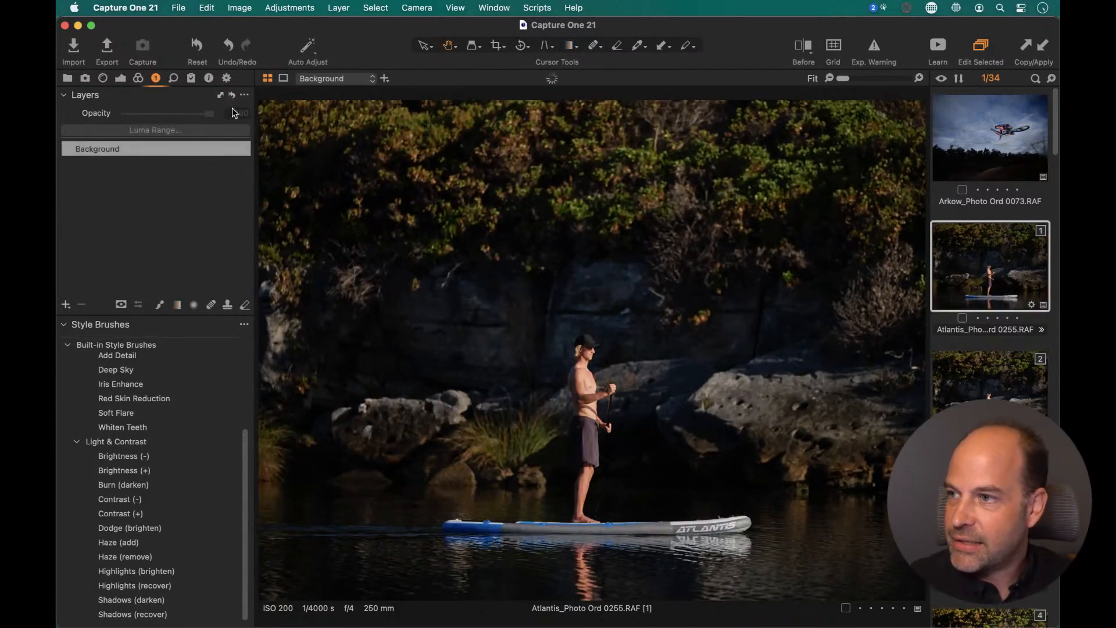
Step: Select variants 2 and 1 again and reapply variant 2's layers to variant 1 directly, after cancelling the Adjustments Clipboard dialog
left_click(995, 383)
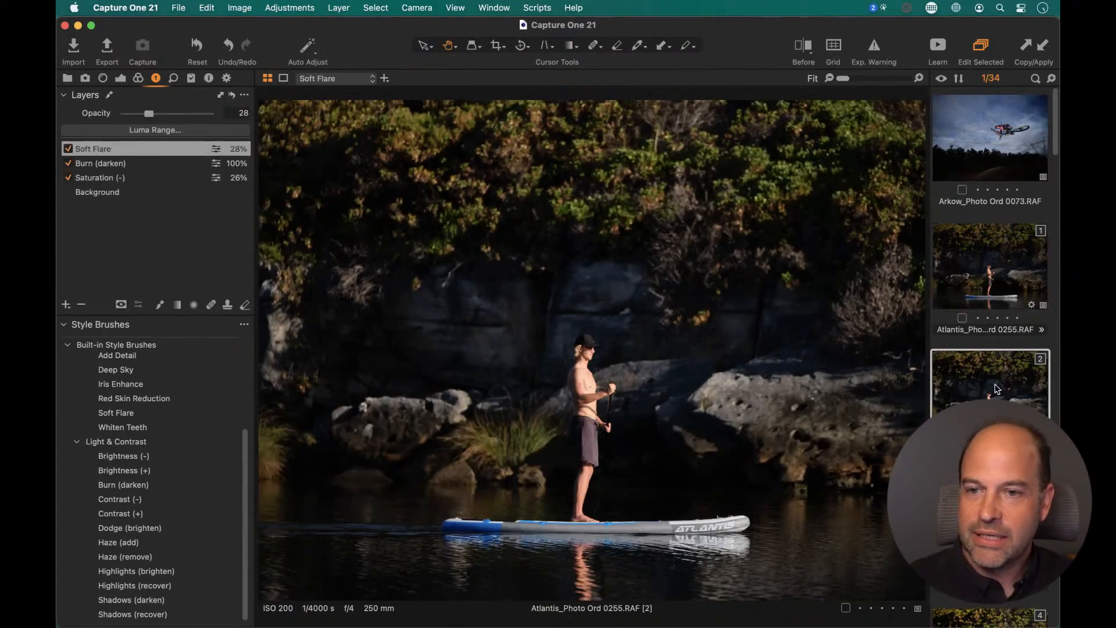
left_click(995, 255, "super")
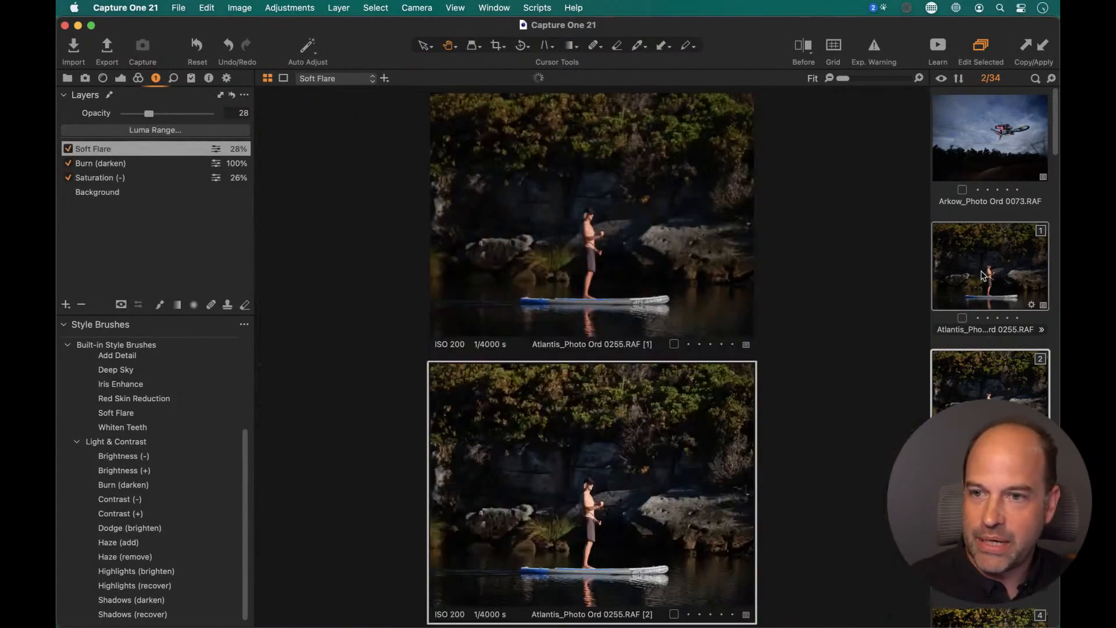
left_click(232, 96)
left_click(540, 277)
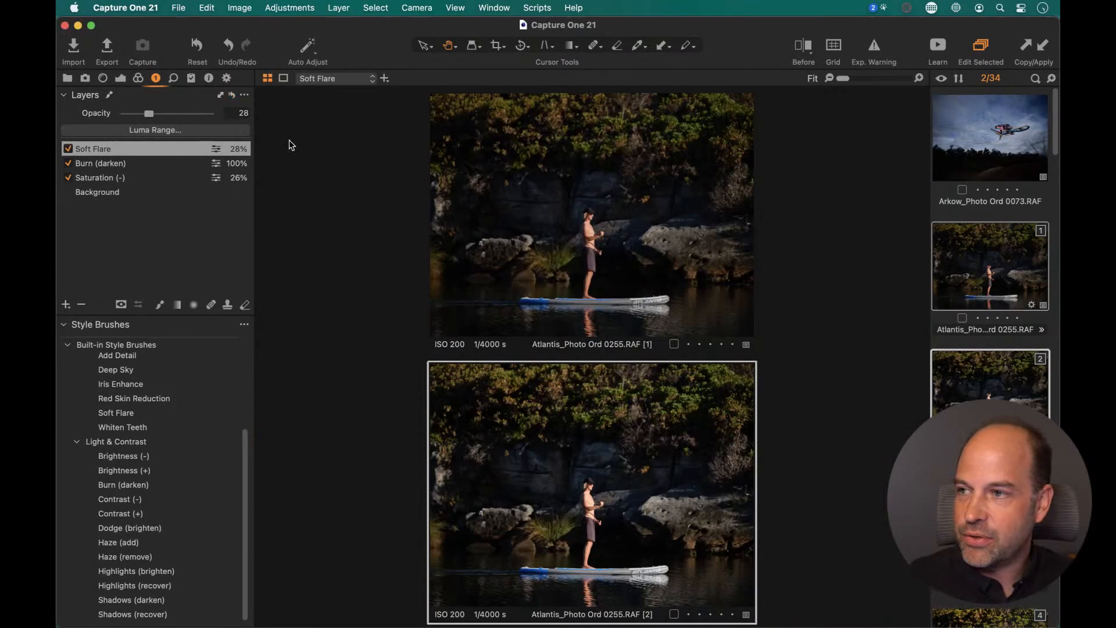
left_click(218, 96)
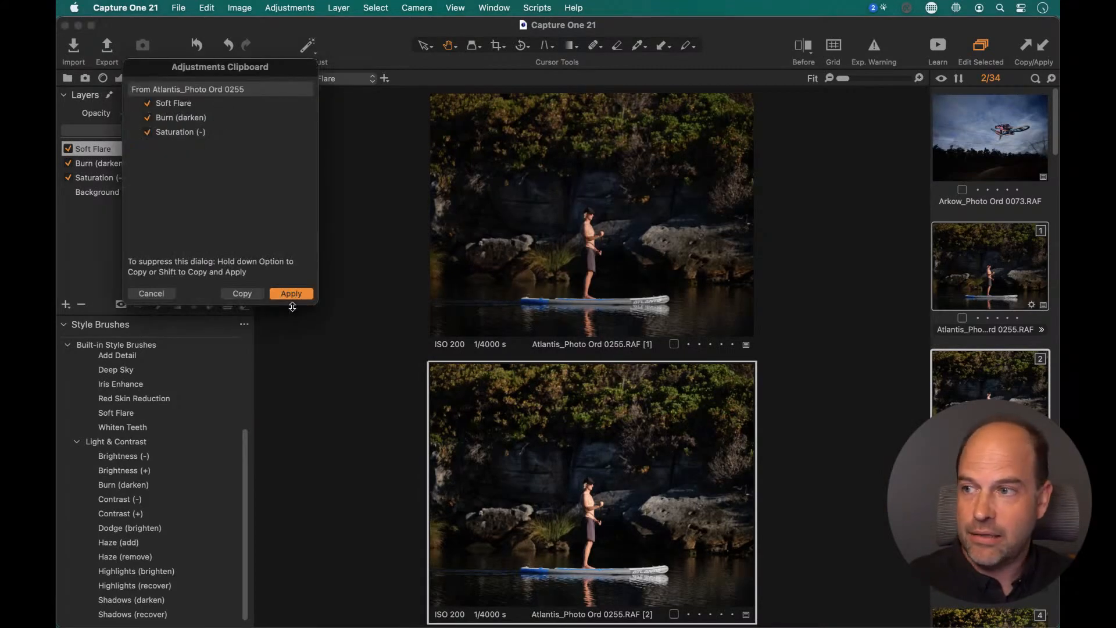
left_click(156, 294)
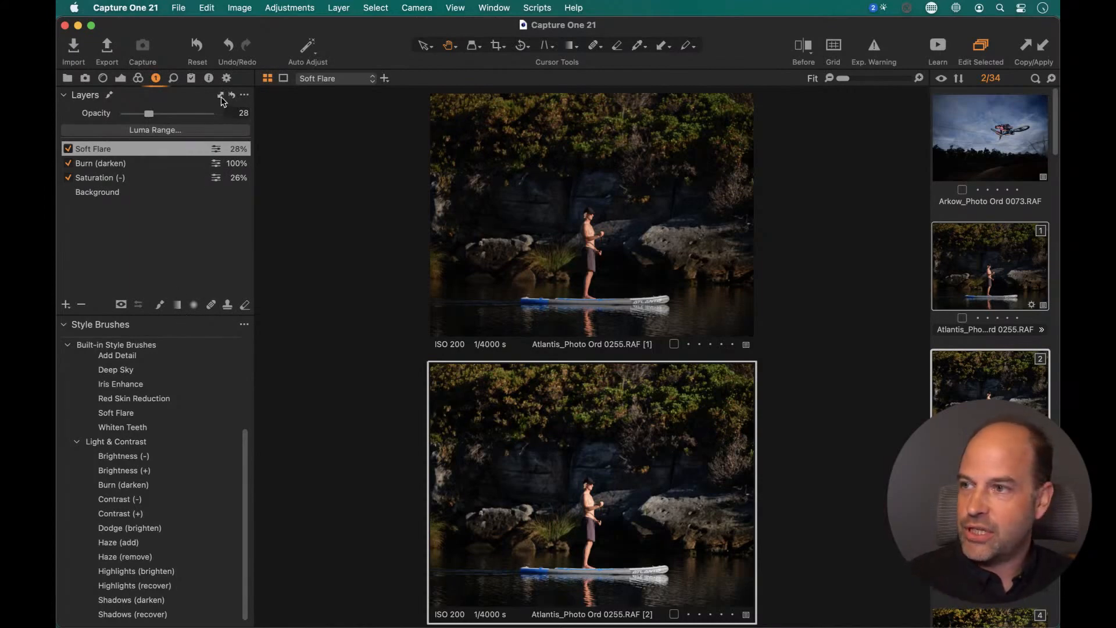
Step: Check the reapplied layers on variant 1 and return to variant 3 of the paddleboarder photo
left_click(983, 339)
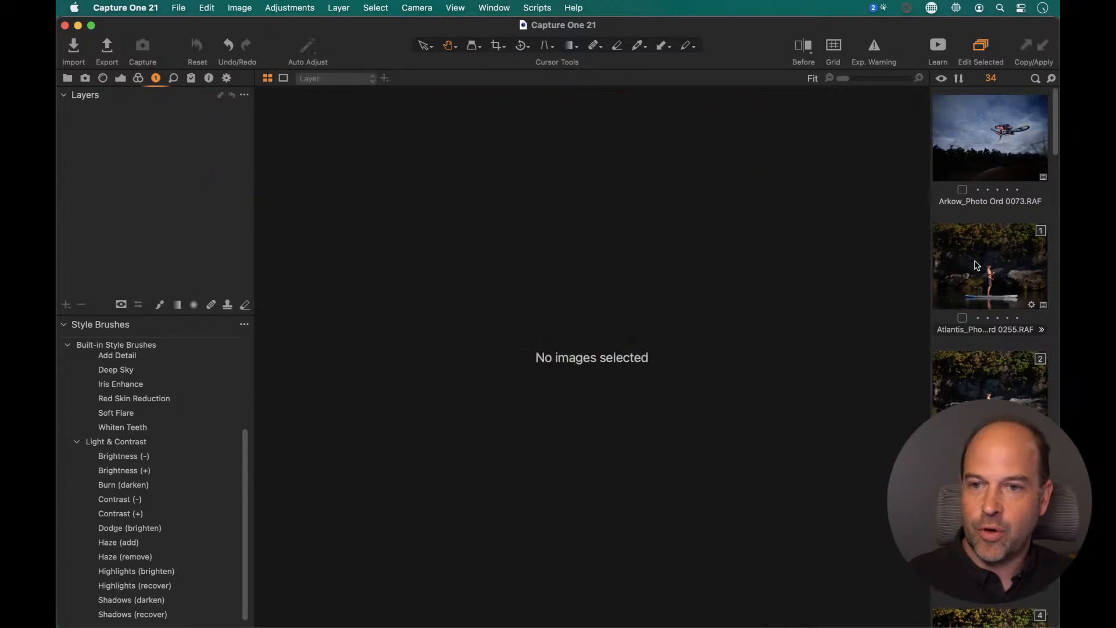
left_click(963, 330)
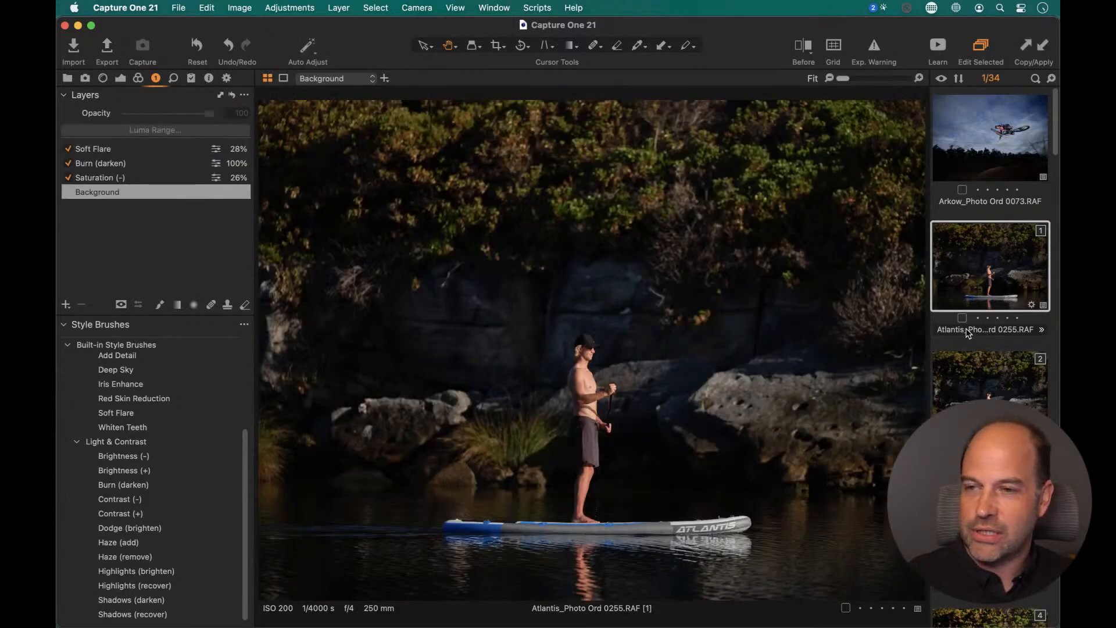
key("Down")
key("Down")
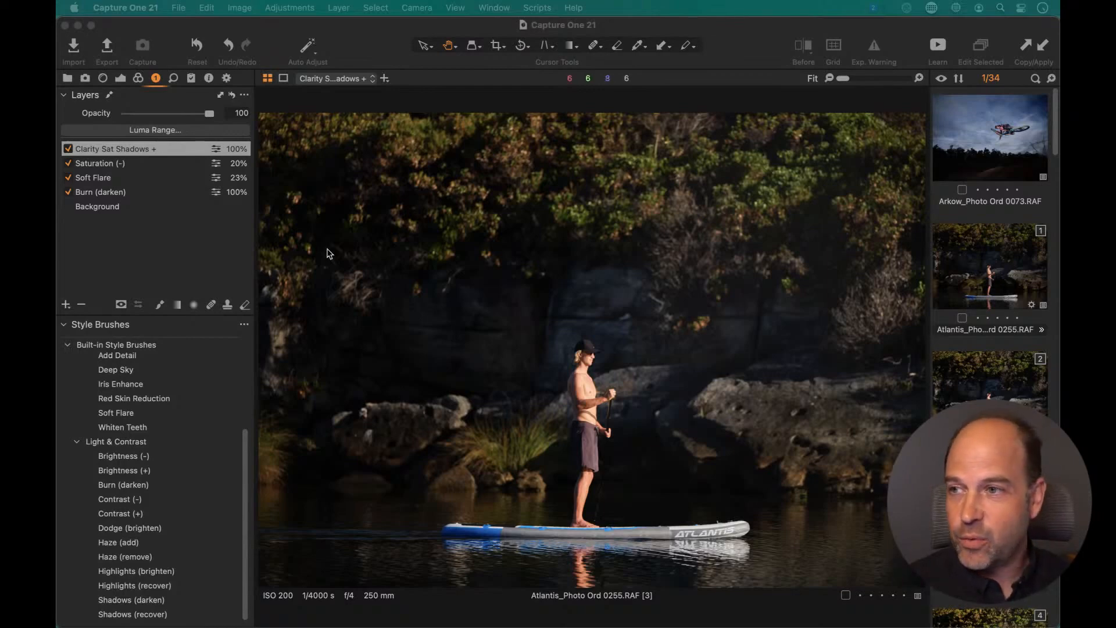
left_click(321, 112)
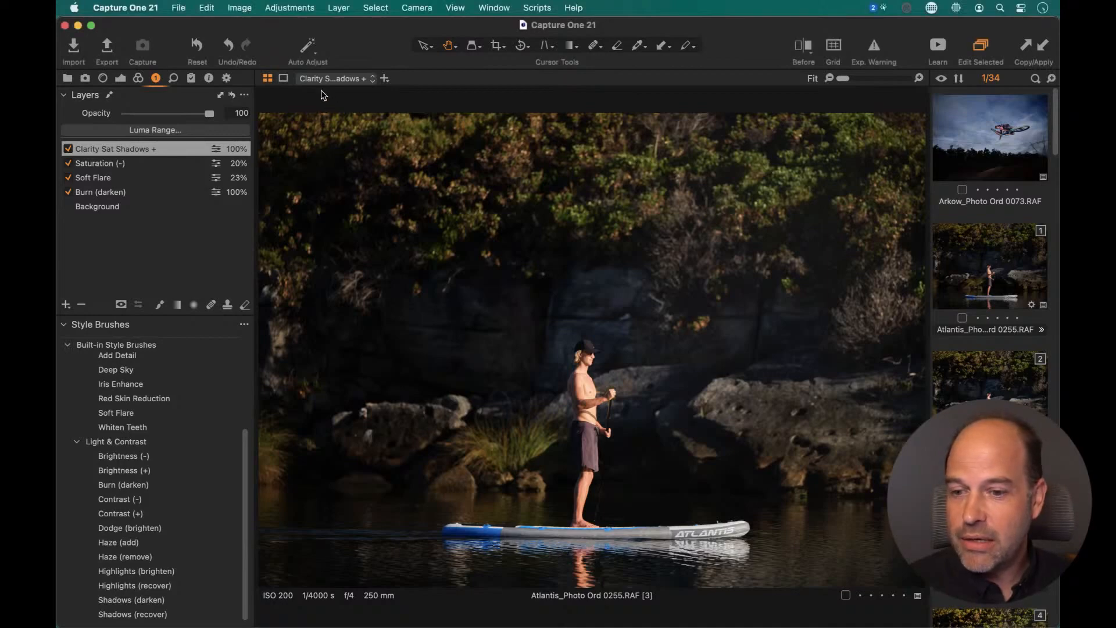